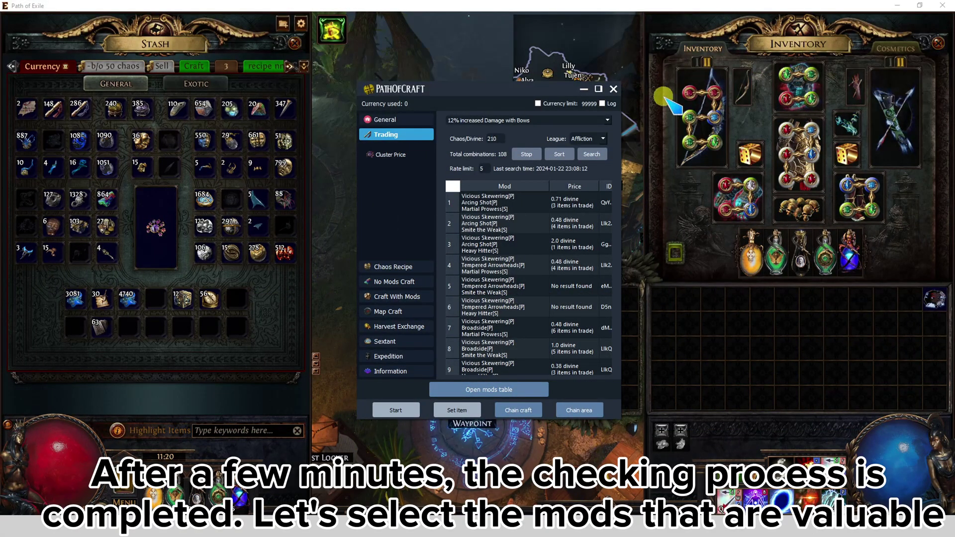
# Sort the 12% increased Damage with Bows combinations by price and review the most expensive ones.
pyautogui.scroll(-20, 533, 310)
pyautogui.scroll(-5, 532, 309)
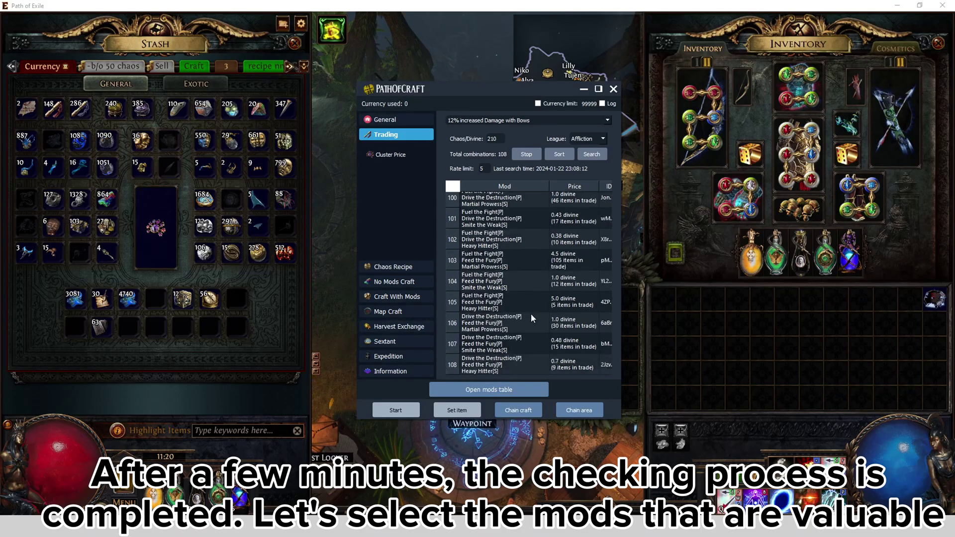
pyautogui.click(567, 155)
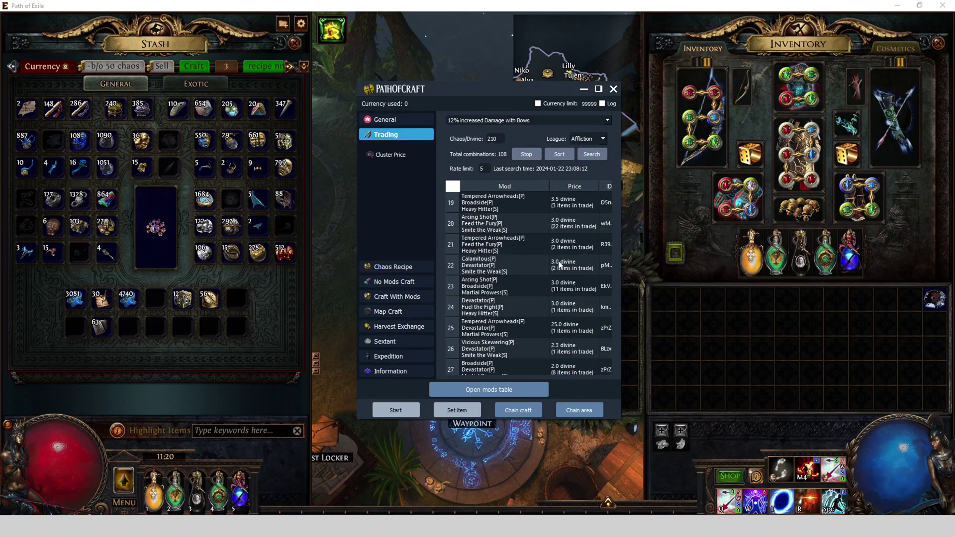
pyautogui.scroll(-3, 509, 287)
pyautogui.scroll(3, 506, 290)
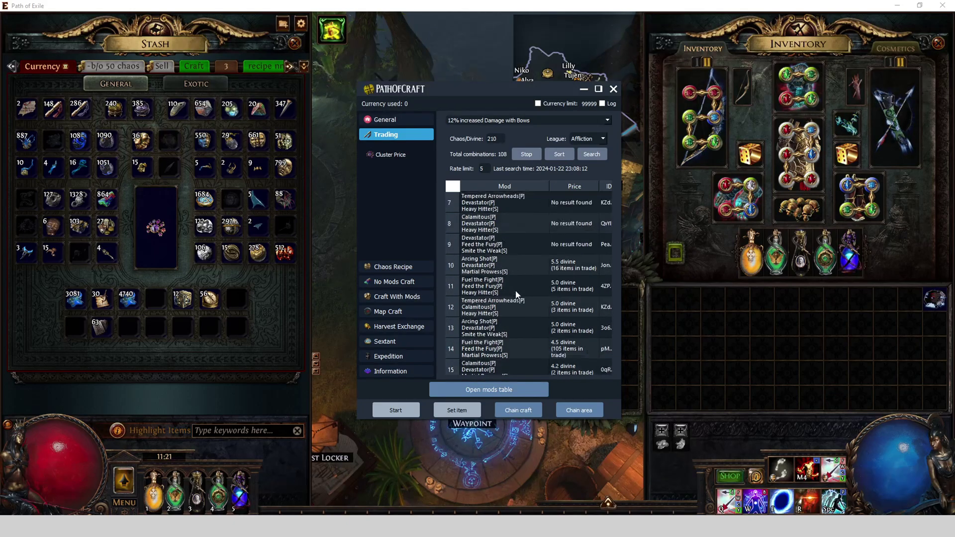
pyautogui.scroll(-3, 517, 294)
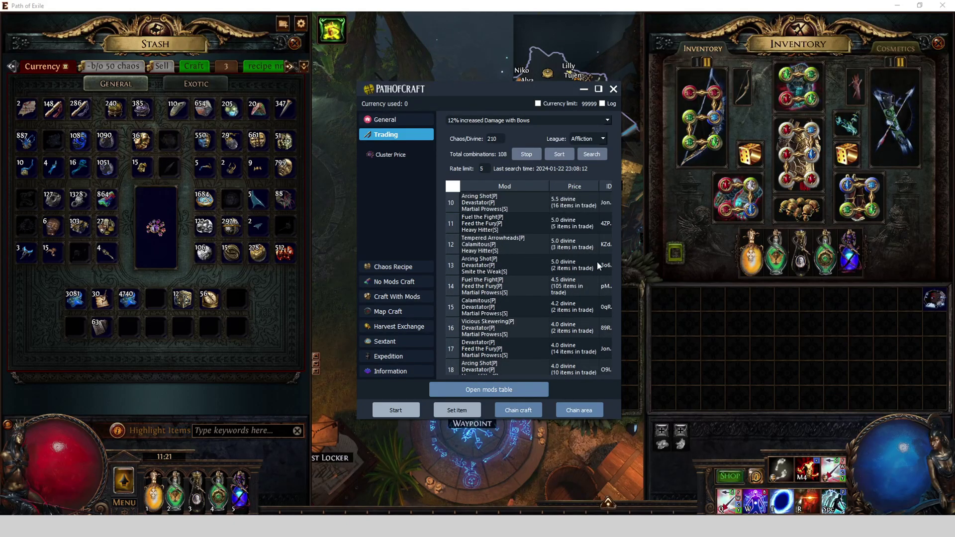
pyautogui.click(515, 211)
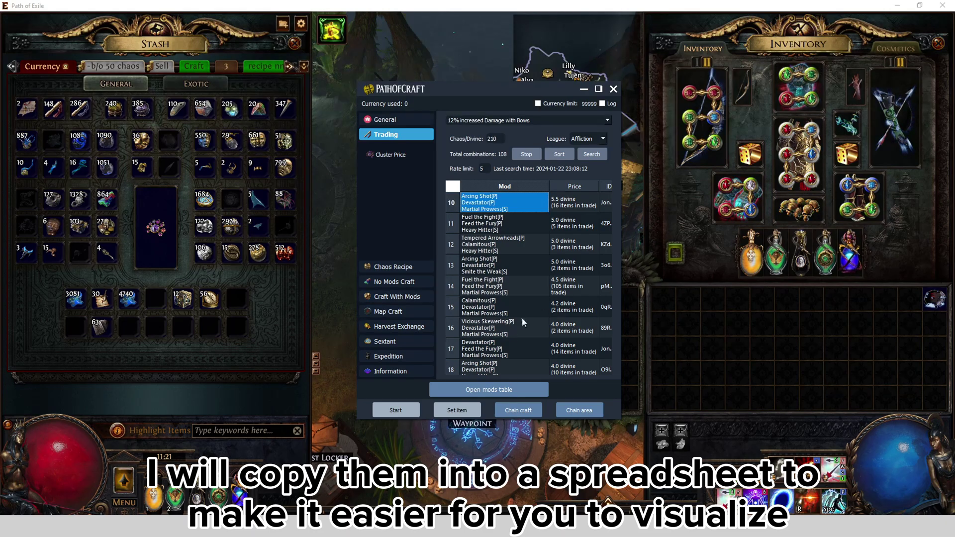
# Switch to the Excel worksheet and compare the Arcing Shot entries in column A with the most value prefix list.
pyautogui.click(523, 512)
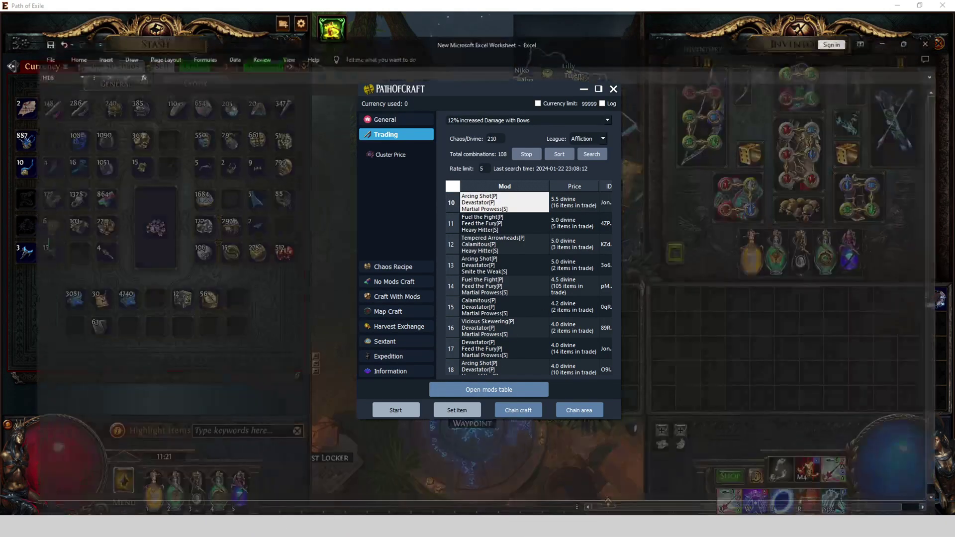
pyautogui.click(424, 231)
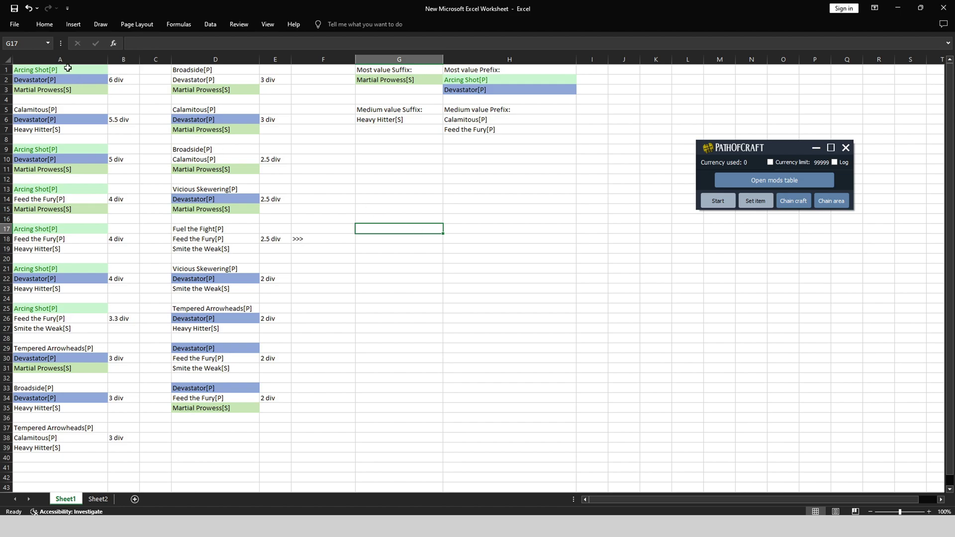
pyautogui.click(68, 69)
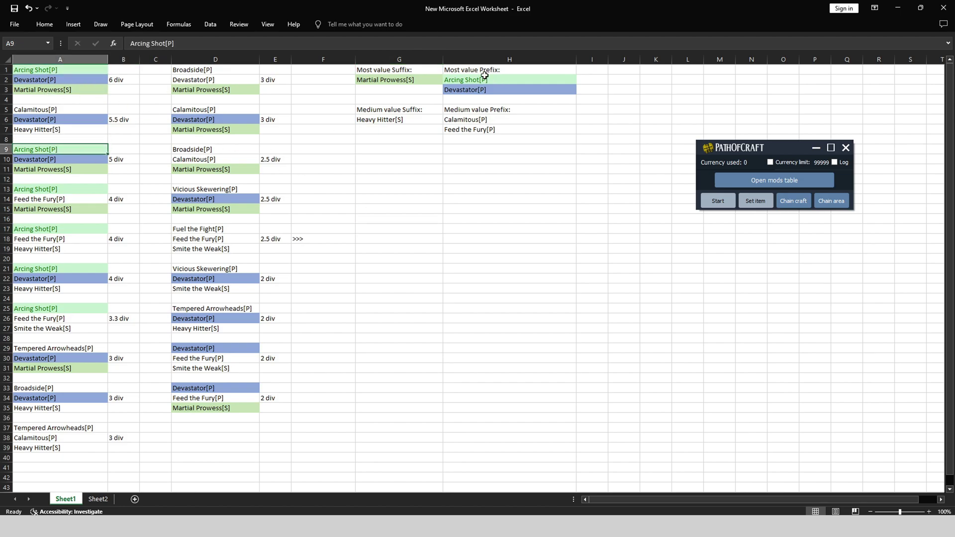
pyautogui.click(482, 89)
pyautogui.click(483, 79)
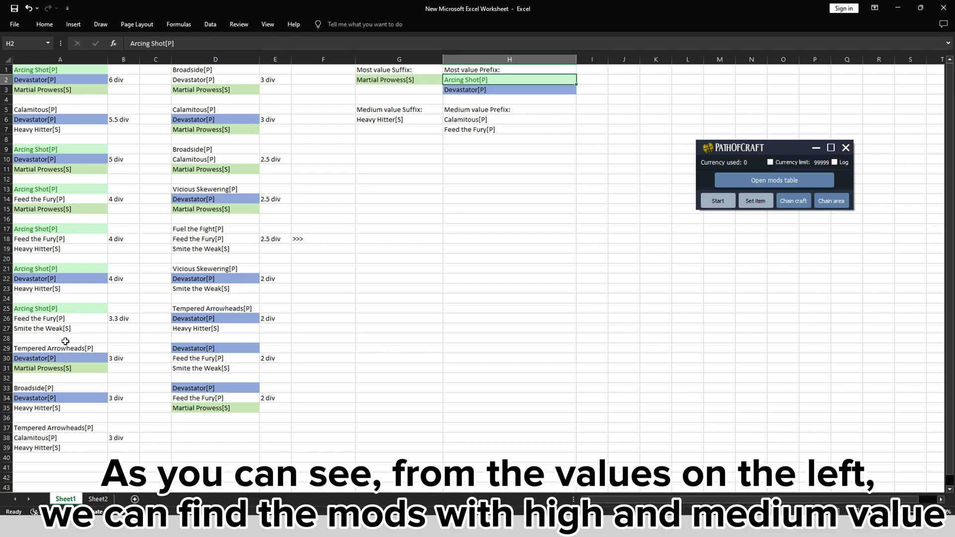
pyautogui.click(40, 313)
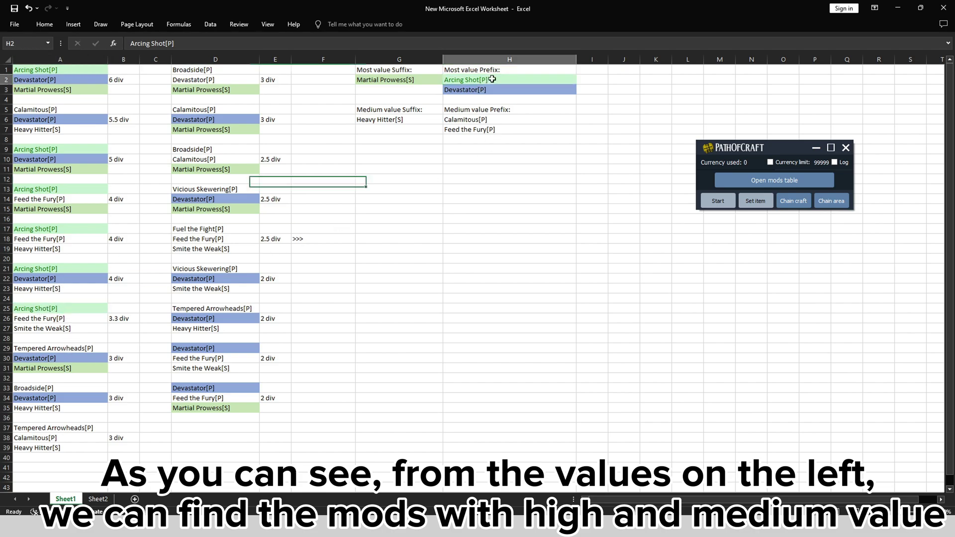
pyautogui.click(492, 79)
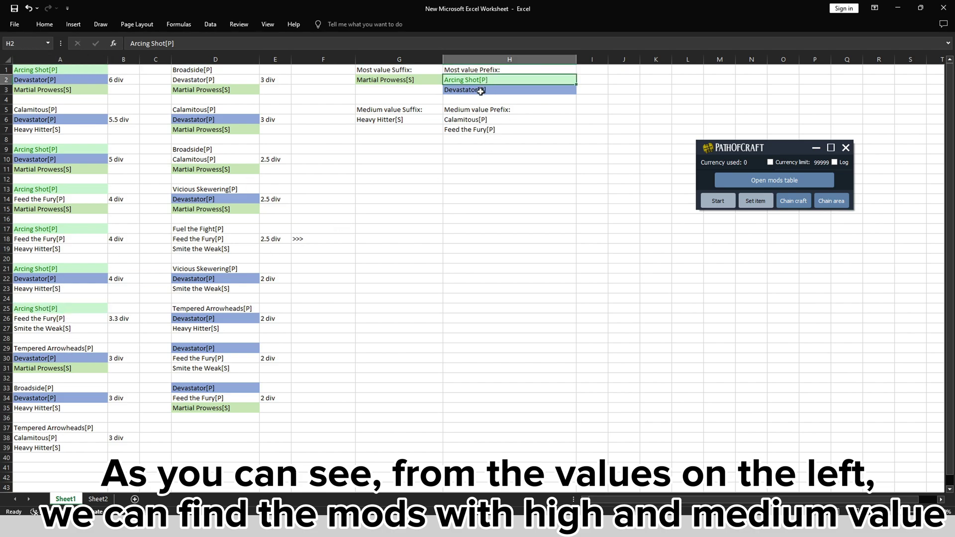
# Check where the Devastator prefix occurs among the priced combinations in columns A and D.
pyautogui.click(480, 90)
pyautogui.click(66, 88)
pyautogui.click(53, 119)
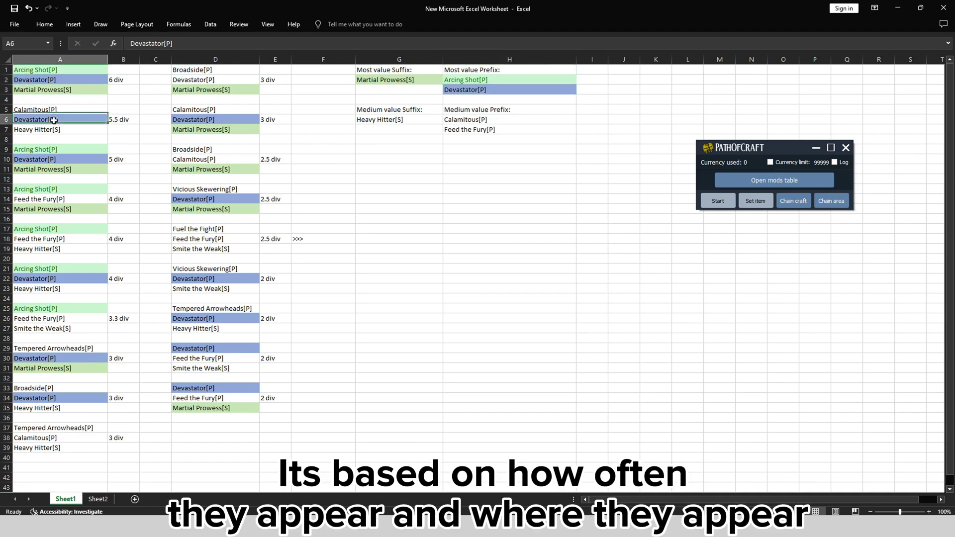
pyautogui.click(48, 160)
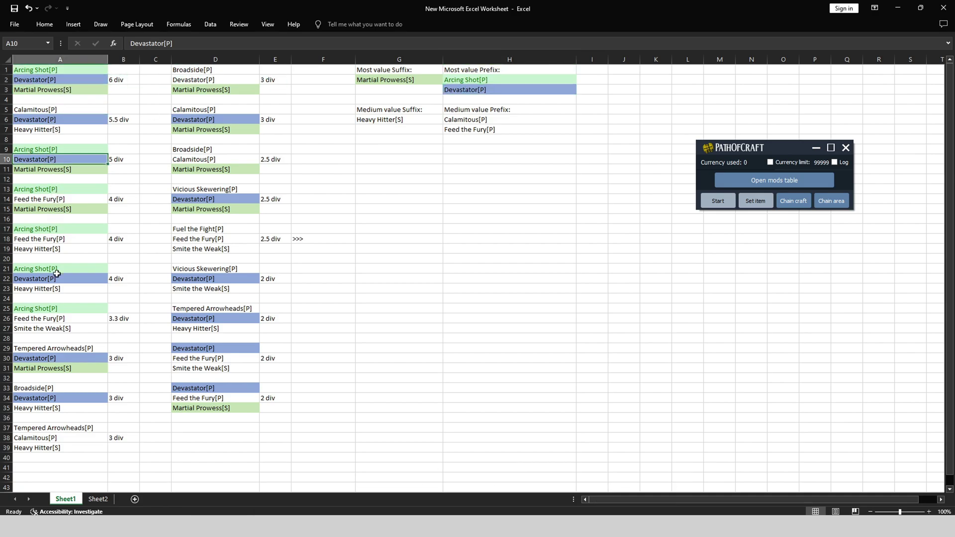
pyautogui.click(218, 286)
pyautogui.click(228, 319)
pyautogui.click(229, 357)
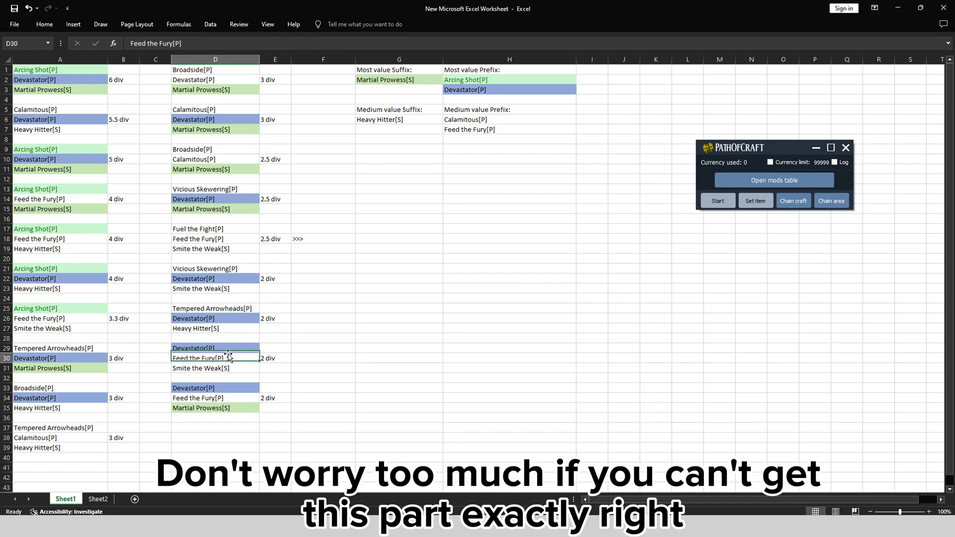
pyautogui.click(229, 348)
pyautogui.click(228, 388)
pyautogui.click(71, 359)
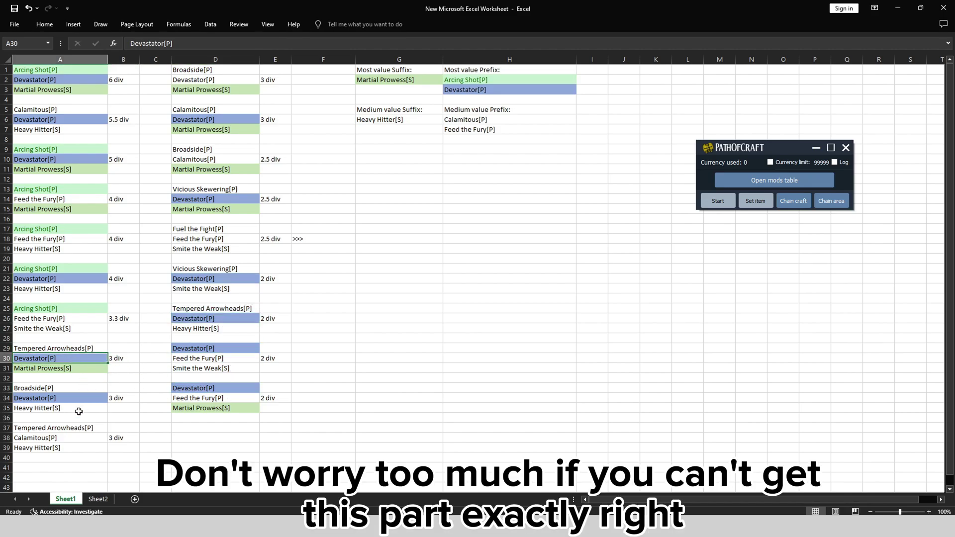
pyautogui.click(78, 399)
# Review the most value suffix and the medium value suffix and prefix lists in columns G and H.
pyautogui.click(411, 82)
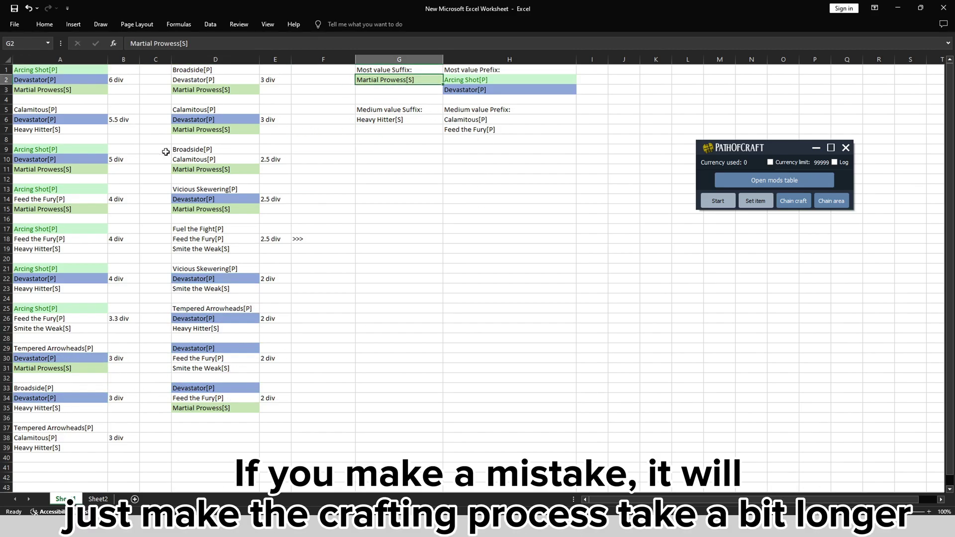
pyautogui.click(380, 120)
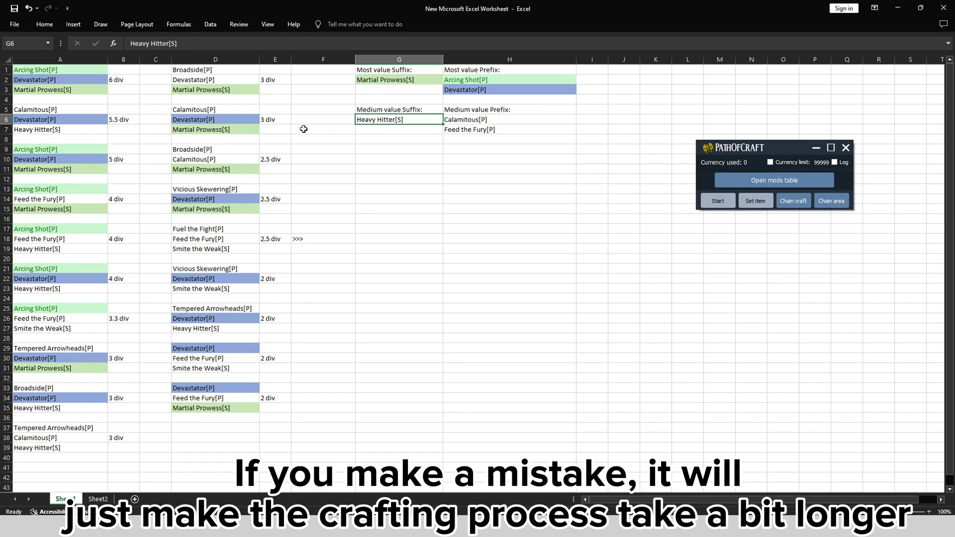
pyautogui.moveTo(383, 111); pyautogui.dragTo(477, 129)
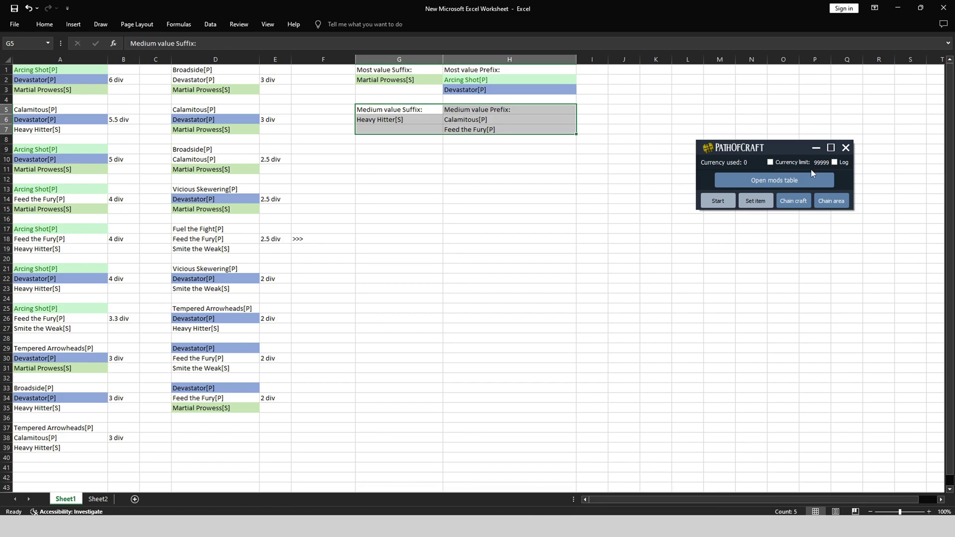
# Expand the PathOfCraft window, move it over the worksheet and show the Rare regal settings of Craft With Mods.
pyautogui.click(830, 147)
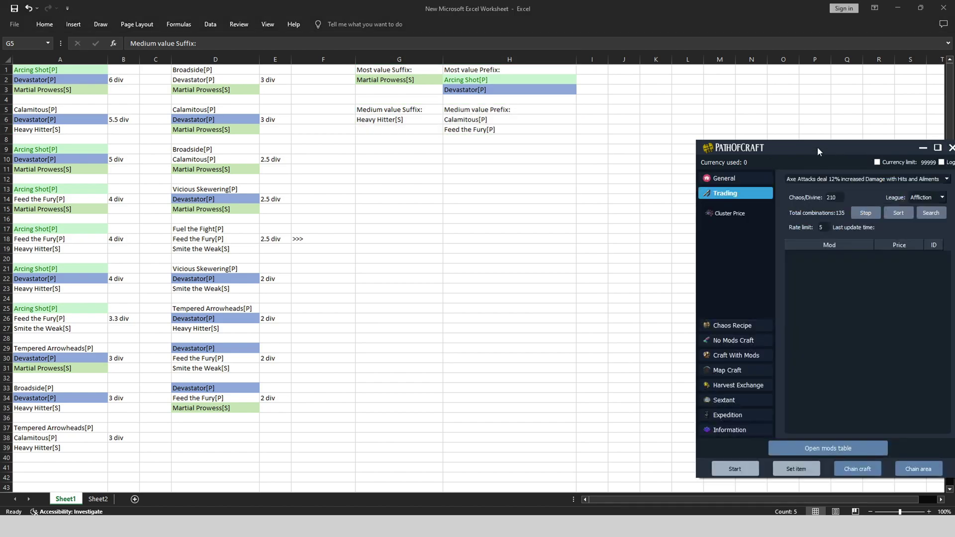
pyautogui.moveTo(817, 147); pyautogui.dragTo(649, 77)
pyautogui.click(571, 285)
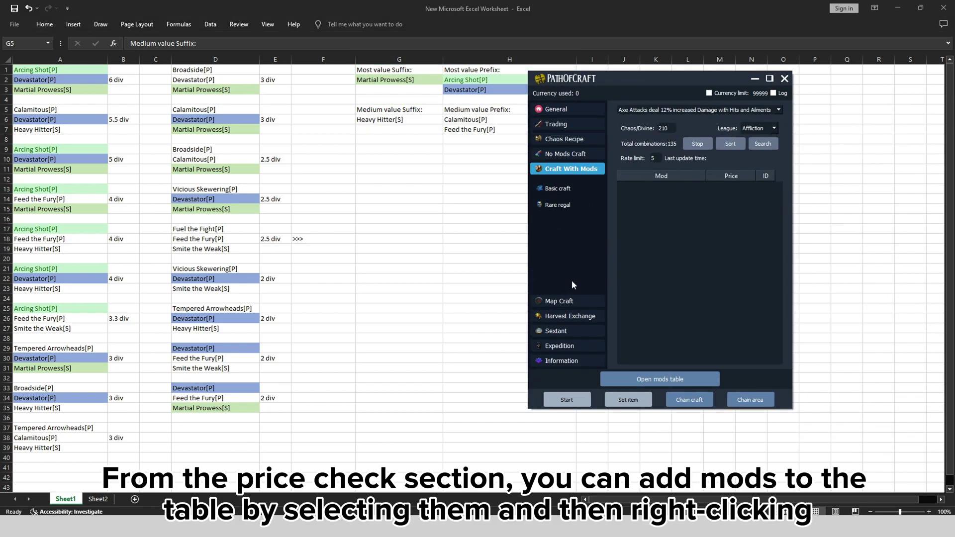
pyautogui.click(573, 208)
# Open the mods table and arrange it and the PathOfCraft window so the worksheet's value lists stay readable.
pyautogui.click(659, 379)
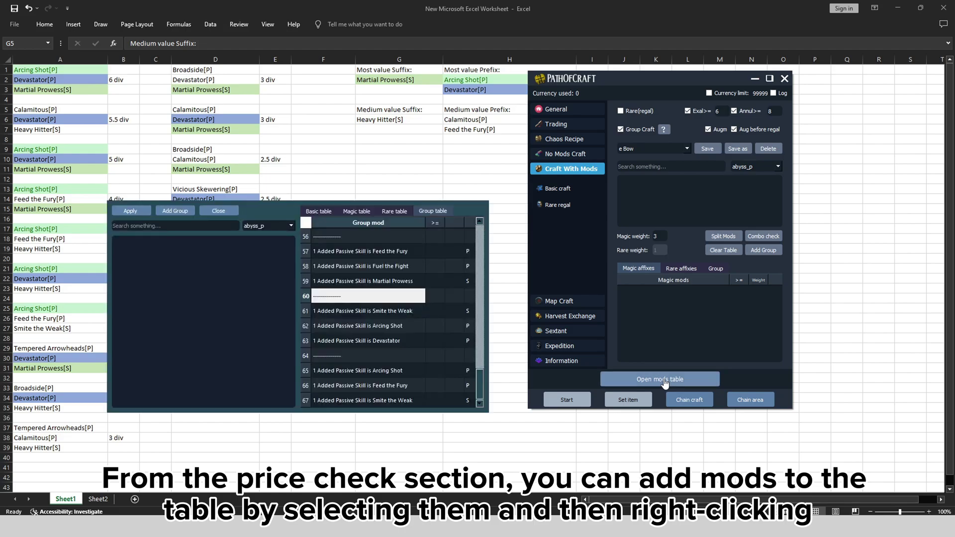
pyautogui.moveTo(276, 214); pyautogui.dragTo(537, 229)
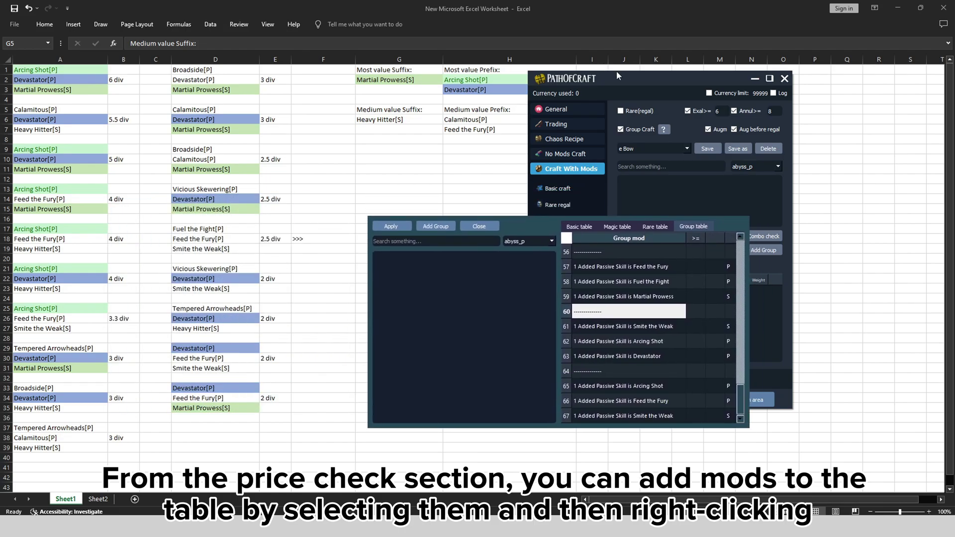
pyautogui.moveTo(616, 71); pyautogui.dragTo(702, 77)
pyautogui.moveTo(533, 235); pyautogui.dragTo(520, 231)
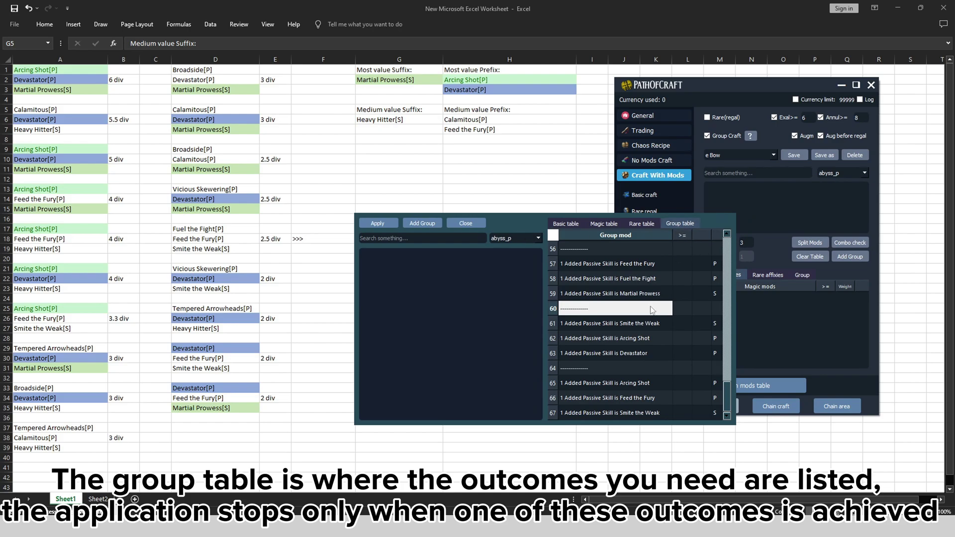
# Examine the wanted three-mod outcomes in the group table, from the first group to the last.
pyautogui.scroll(-1, 631, 324)
pyautogui.scroll(1, 631, 324)
pyautogui.click(627, 324)
pyautogui.scroll(15, 622, 343)
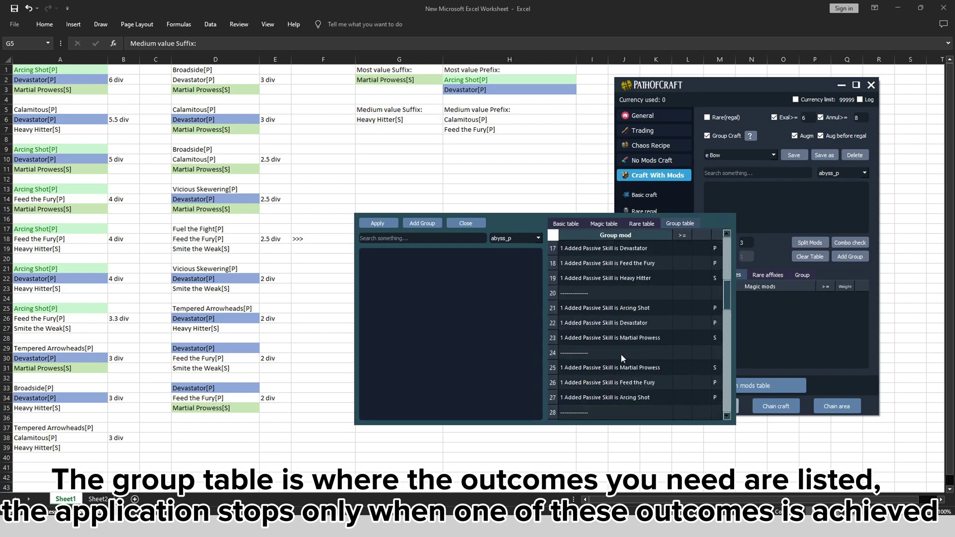
pyautogui.click(607, 248)
pyautogui.scroll(1, 602, 252)
pyautogui.moveTo(602, 252); pyautogui.dragTo(619, 333)
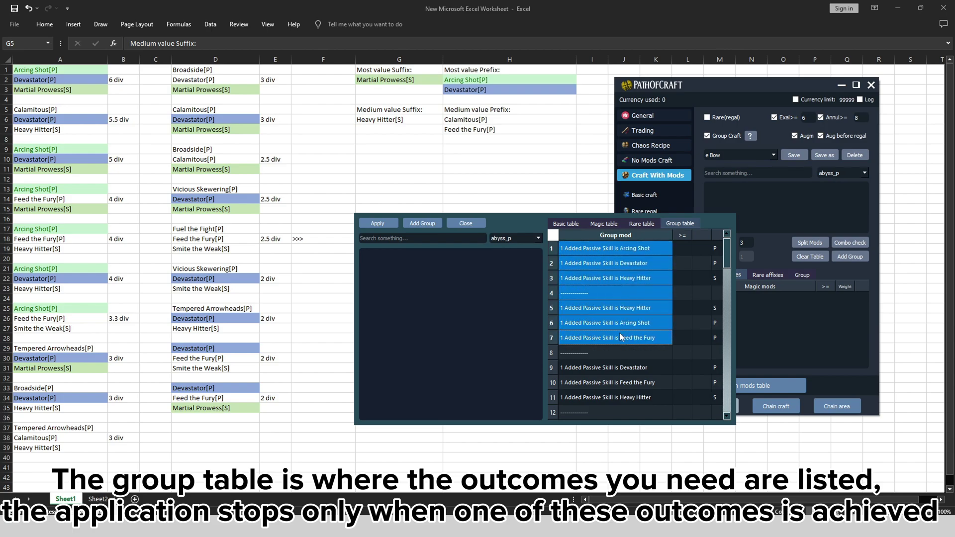
pyautogui.scroll(-13, 618, 335)
pyautogui.scroll(-5, 618, 340)
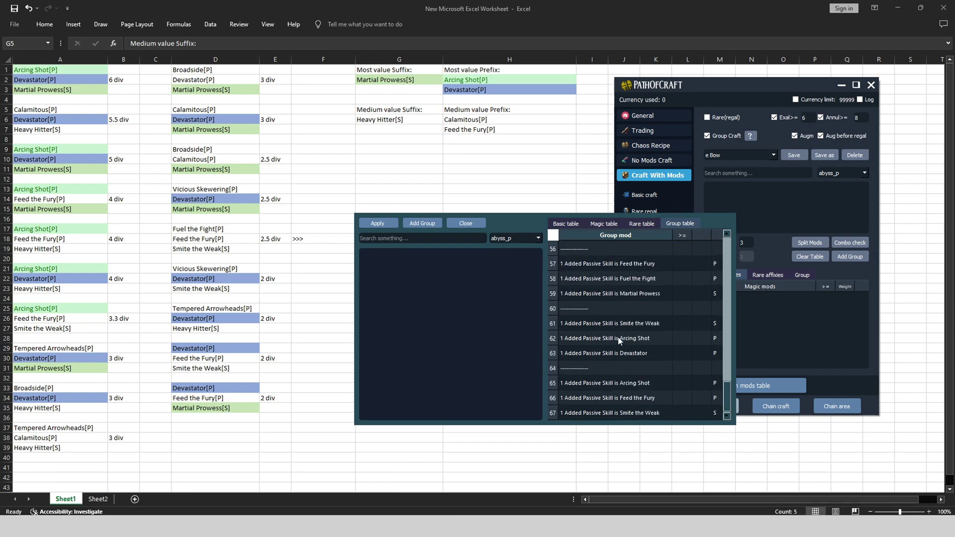
pyautogui.click(618, 383)
pyautogui.click(619, 398)
pyautogui.moveTo(619, 416); pyautogui.dragTo(626, 264)
pyautogui.scroll(3, 623, 303)
pyautogui.scroll(-3, 623, 304)
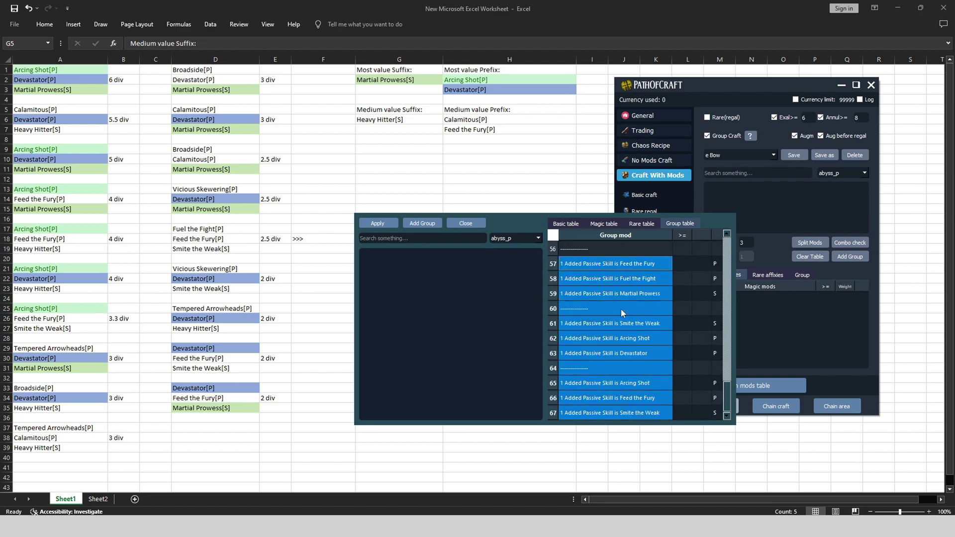
pyautogui.click(612, 338)
# Split the group mods into the magic and rare tables and reopen the mods table to check both.
pyautogui.click(806, 244)
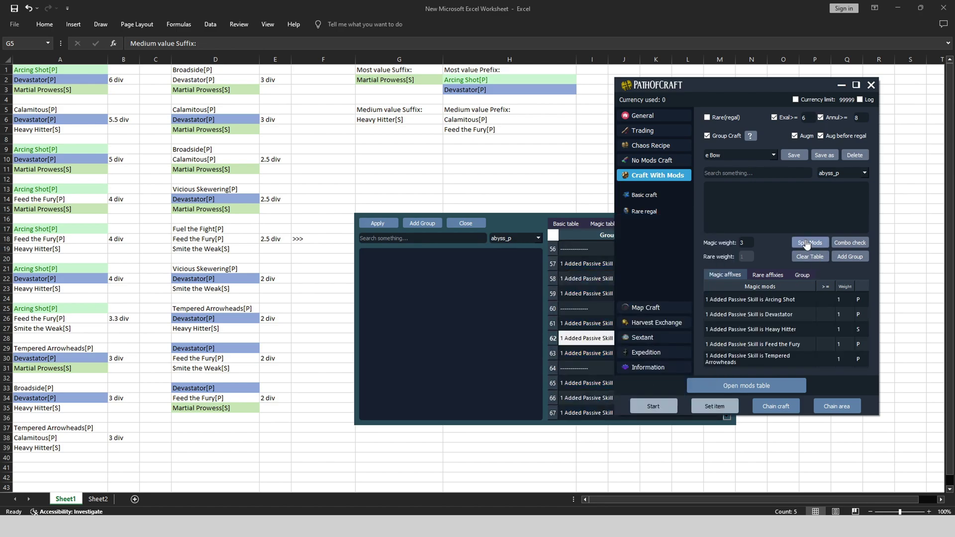
pyautogui.click(612, 224)
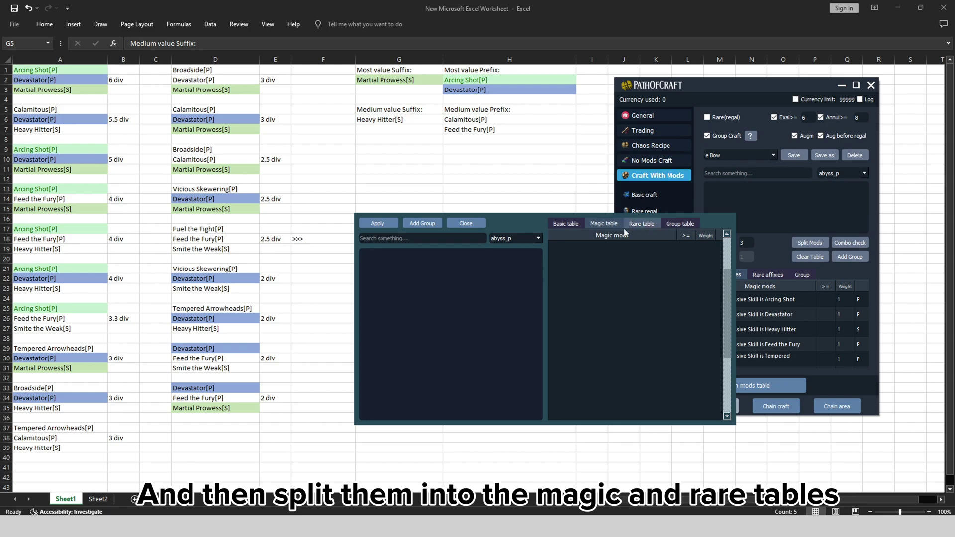
pyautogui.click(465, 223)
pyautogui.click(770, 386)
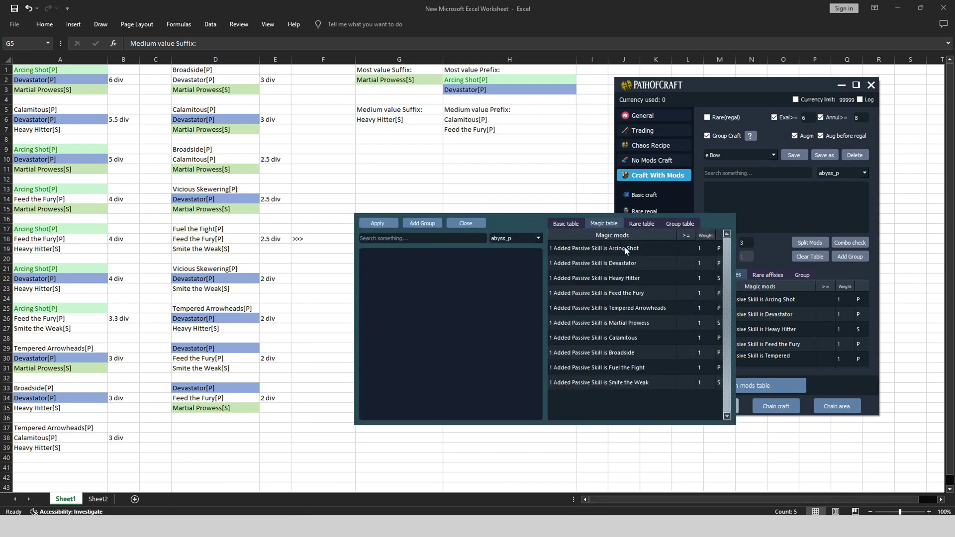
pyautogui.click(649, 224)
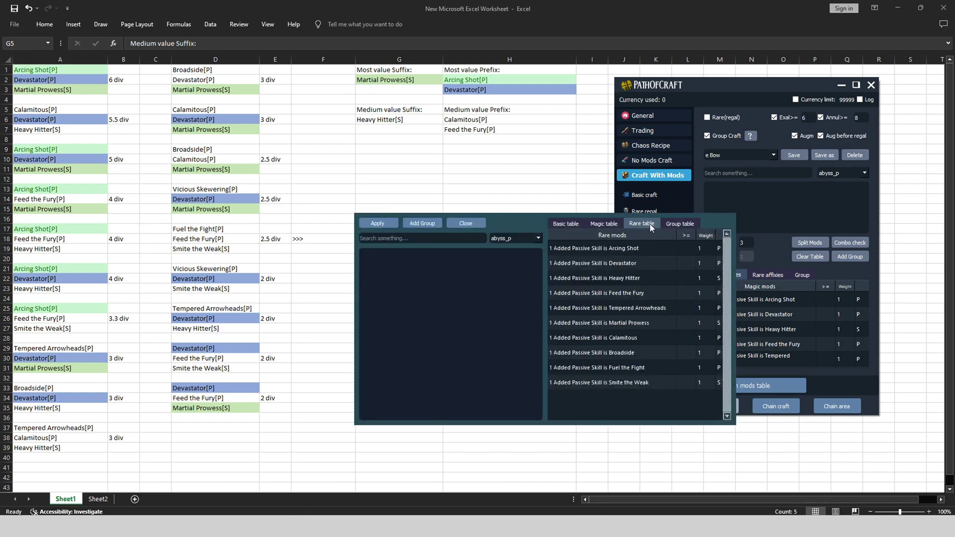
pyautogui.click(619, 224)
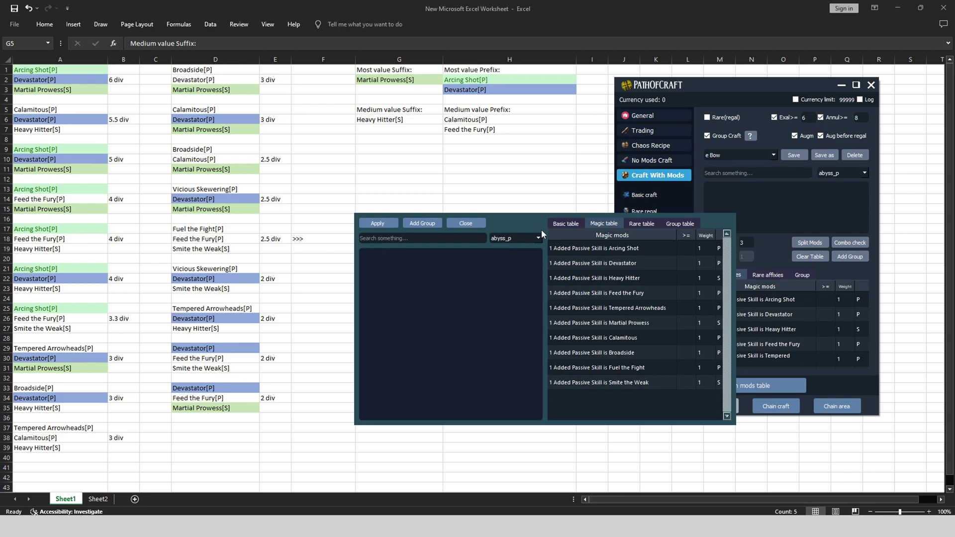
# Move the mods table clear of PathOfCraft's settings and set Martial Prowess's weight to 2 in the magic table.
pyautogui.moveTo(529, 225); pyautogui.dragTo(475, 231)
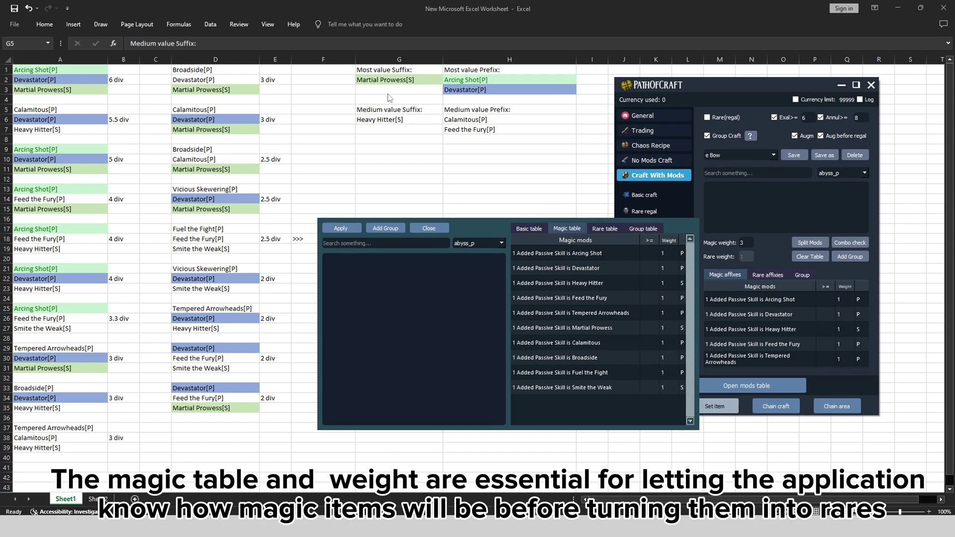
pyautogui.click(386, 80)
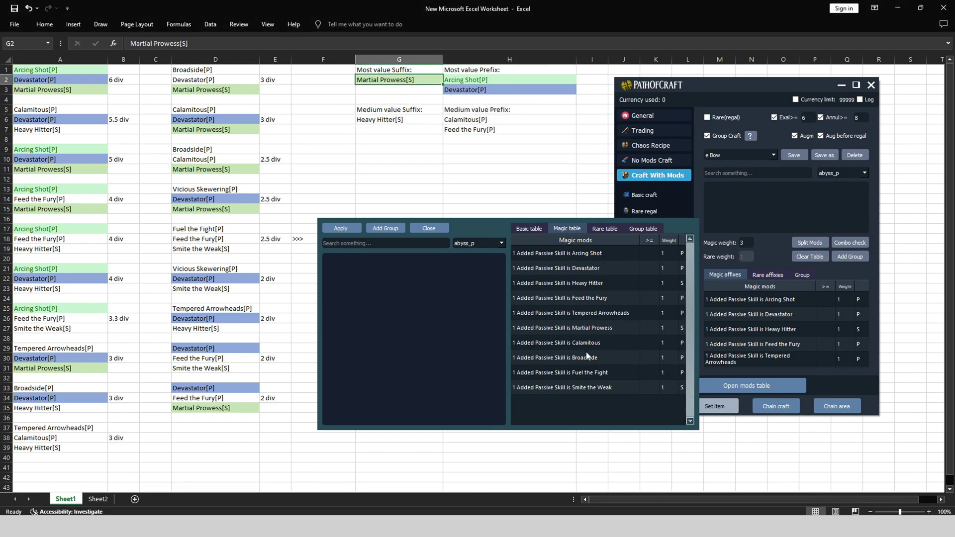
pyautogui.moveTo(617, 313); pyautogui.dragTo(594, 348)
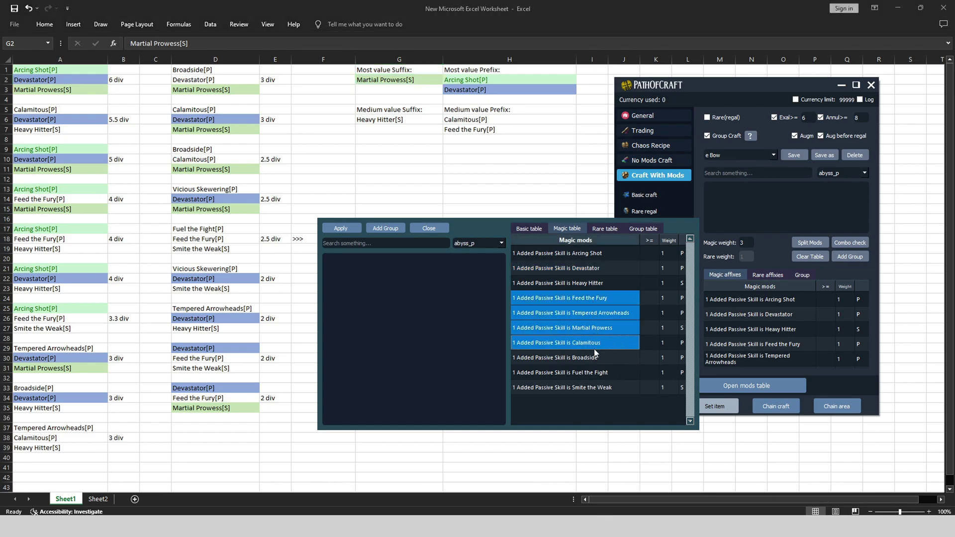
pyautogui.click(637, 327)
pyautogui.click(663, 329)
pyautogui.write('2')
pyautogui.press('Return')
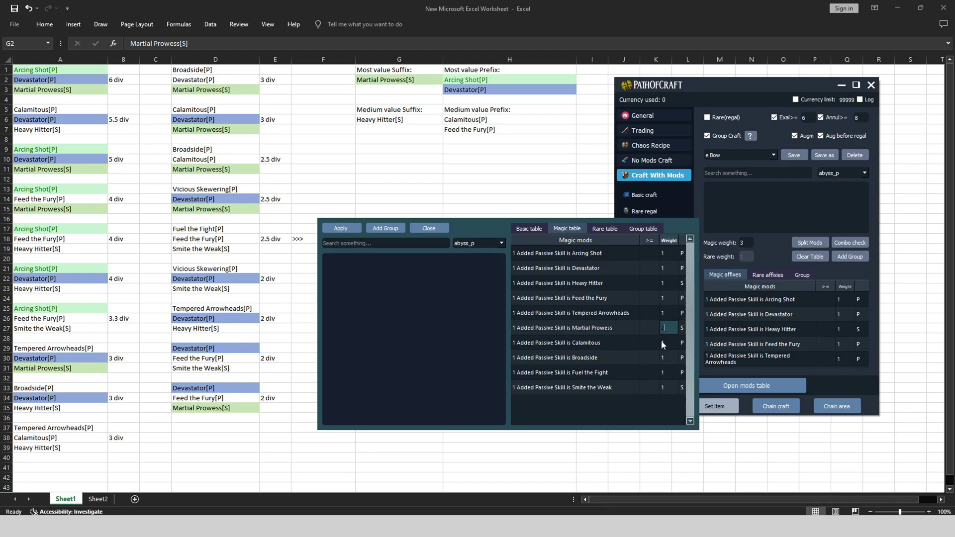
pyautogui.click(646, 326)
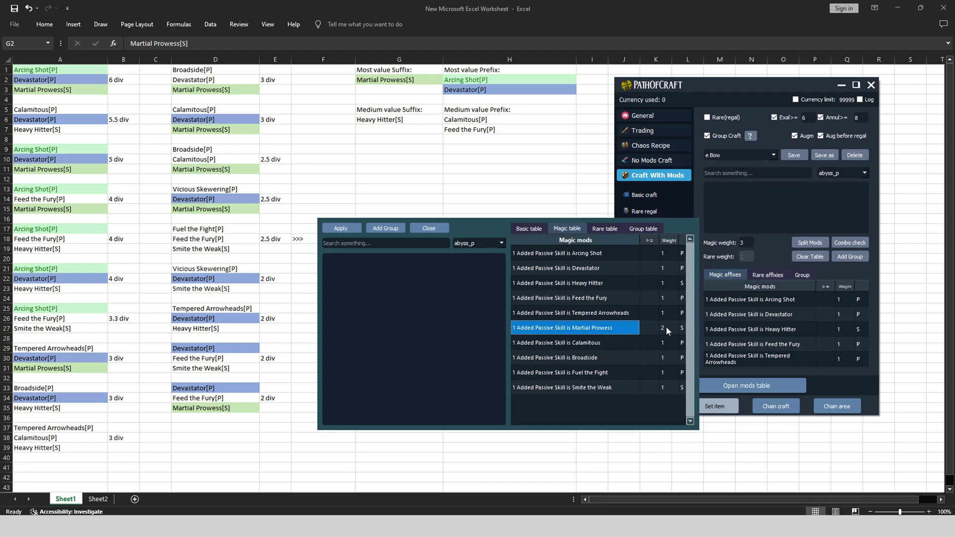
# Set the weights of Arcing Shot and Devastator to 2 in the magic table.
pyautogui.doubleClick(664, 254)
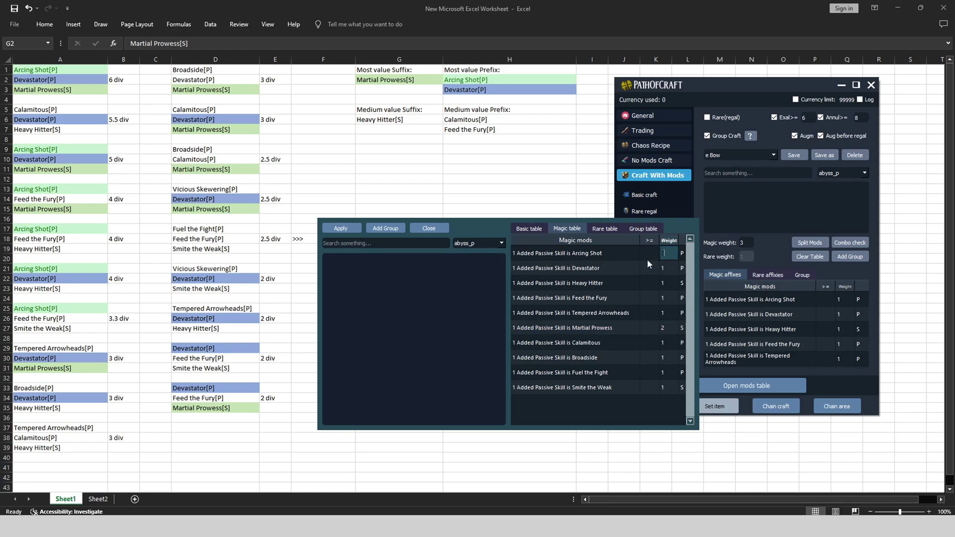
pyautogui.write('2')
pyautogui.press('Return')
pyautogui.click(610, 263)
pyautogui.doubleClick(664, 269)
pyautogui.write('2')
pyautogui.press('Return')
pyautogui.click(607, 264)
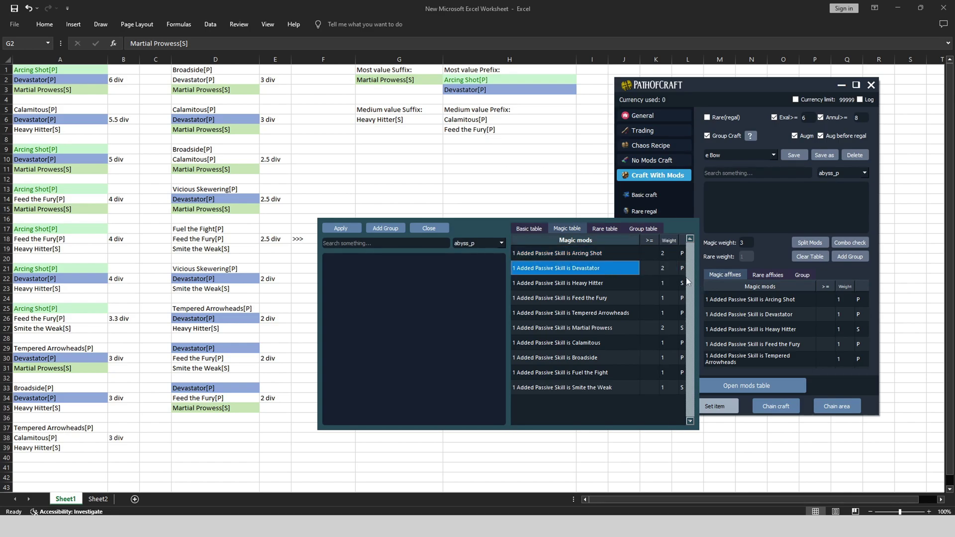
# Set the weights of Calamitous, Feed the Fury and Heavy Hitter to 2 in the magic table.
pyautogui.doubleClick(662, 343)
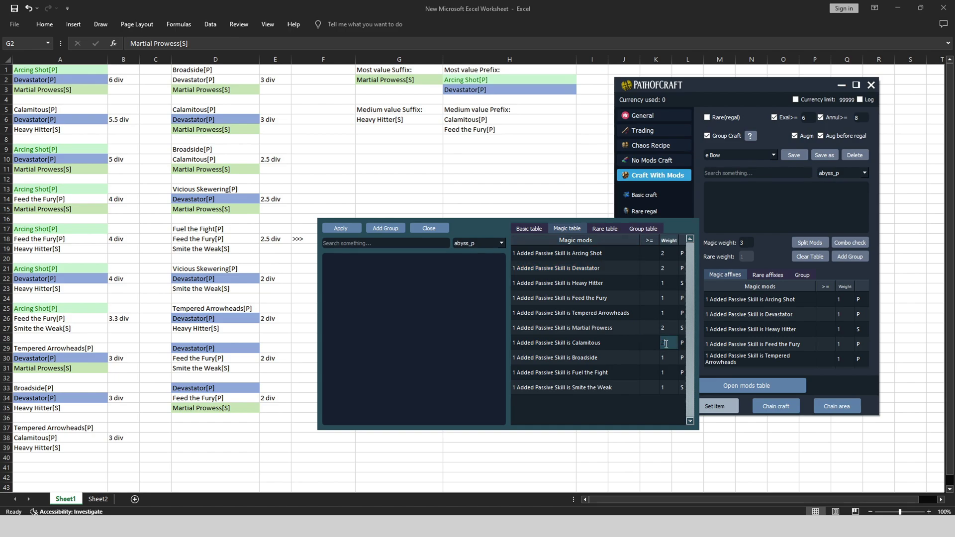
pyautogui.click(635, 300)
pyautogui.doubleClick(662, 298)
pyautogui.write('2')
pyautogui.click(639, 315)
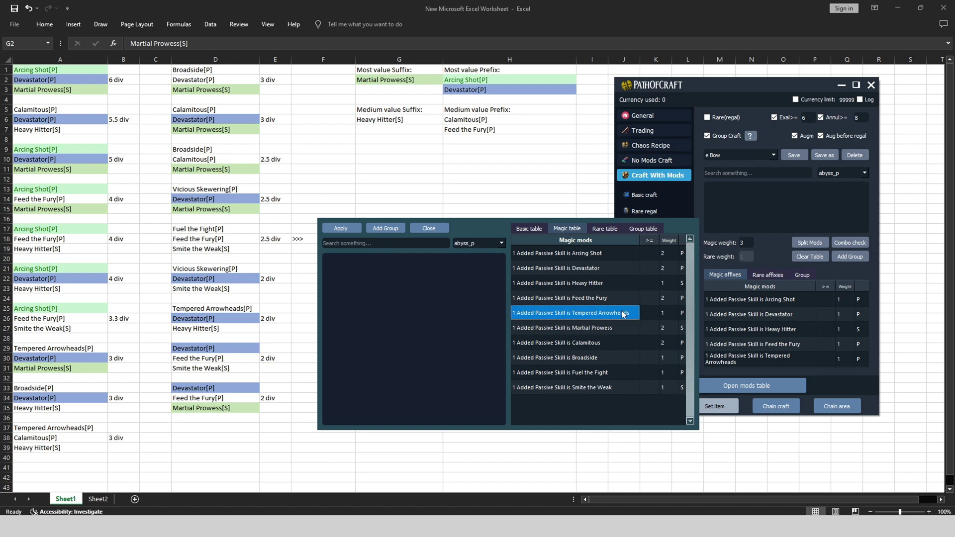
pyautogui.doubleClick(665, 285)
pyautogui.write('2')
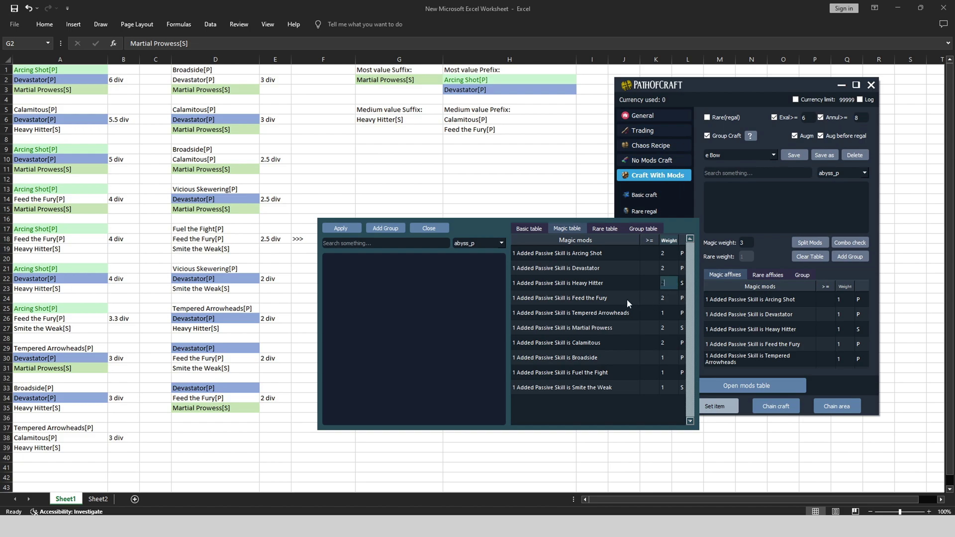
pyautogui.click(627, 300)
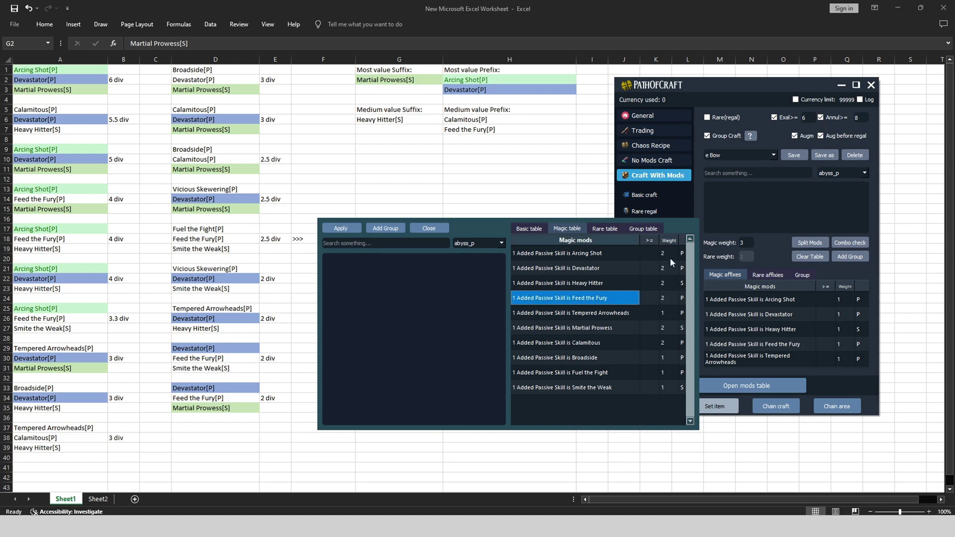
# Examine how the magic table's weight-1 prefix and suffix mods combine against the magic weight threshold of 3.
pyautogui.moveTo(666, 254); pyautogui.dragTo(665, 286)
pyautogui.click(653, 313)
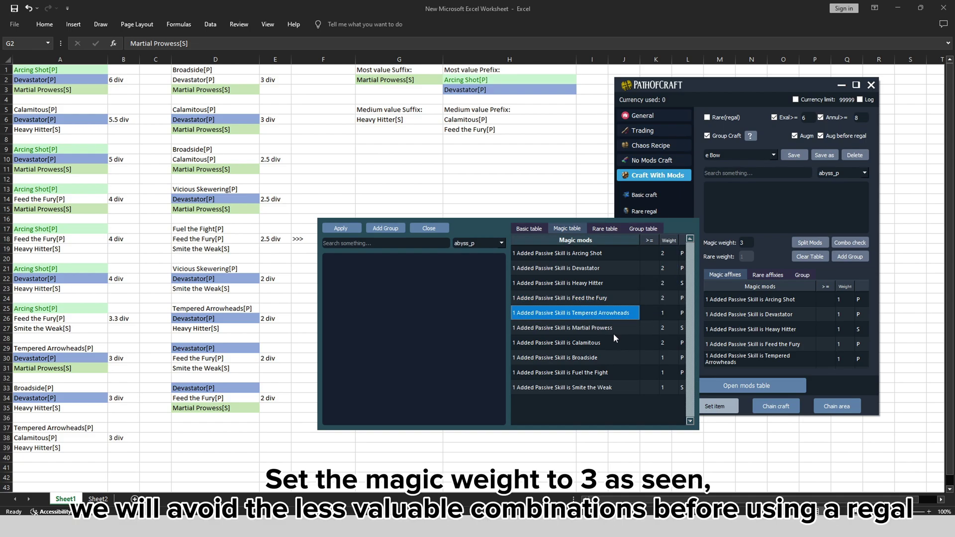
pyautogui.keyDown('ctrl'); pyautogui.click(607, 357); pyautogui.keyUp('ctrl')
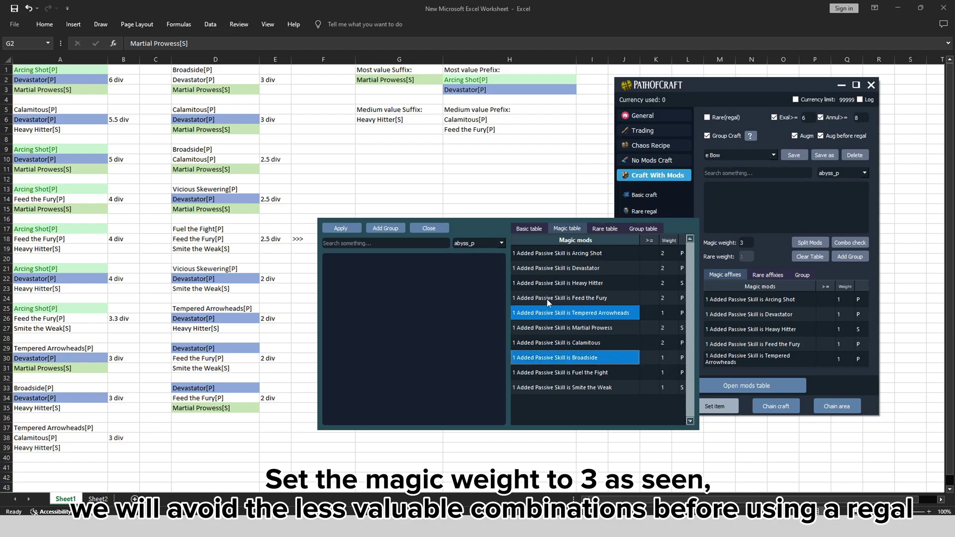
pyautogui.click(748, 247)
pyautogui.click(587, 312)
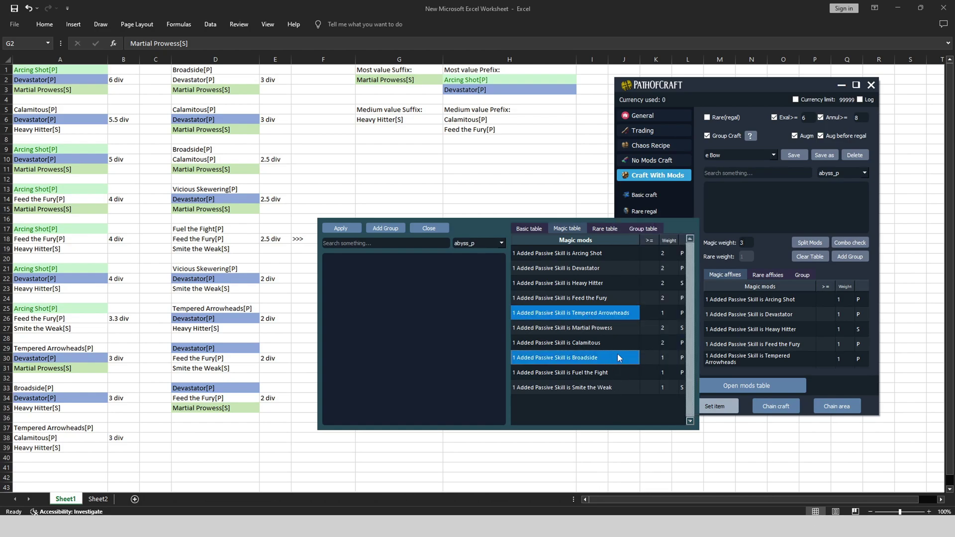
pyautogui.click(618, 356)
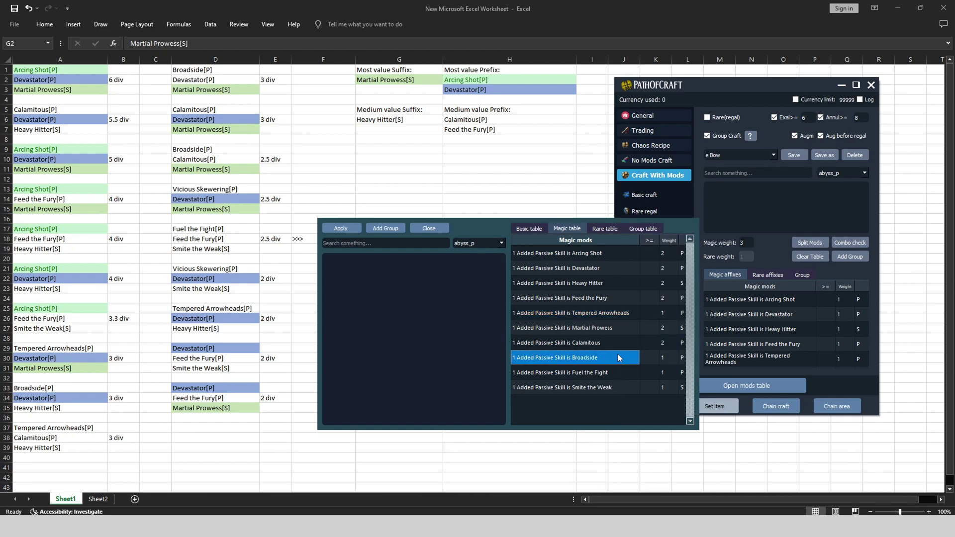
pyautogui.click(615, 386)
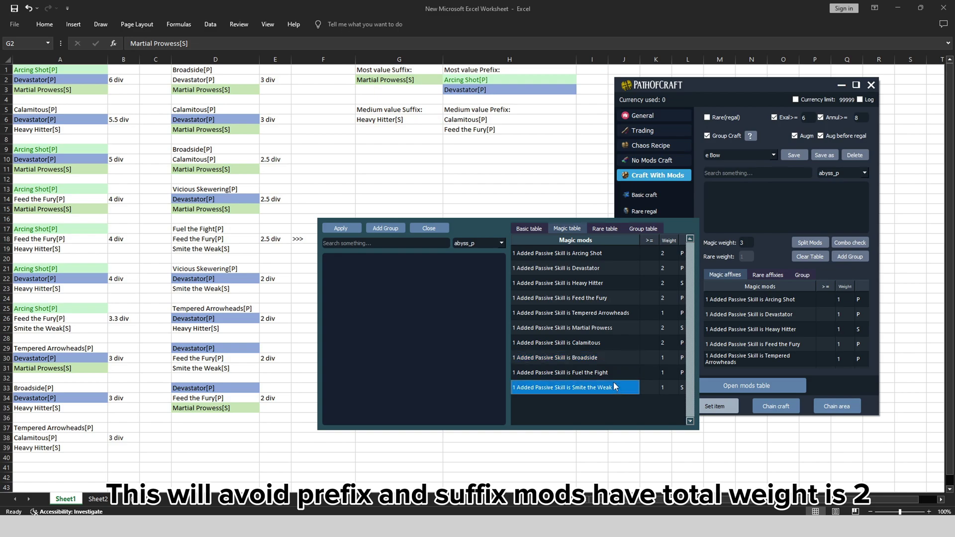
pyautogui.keyDown('ctrl'); pyautogui.click(628, 313); pyautogui.keyUp('ctrl')
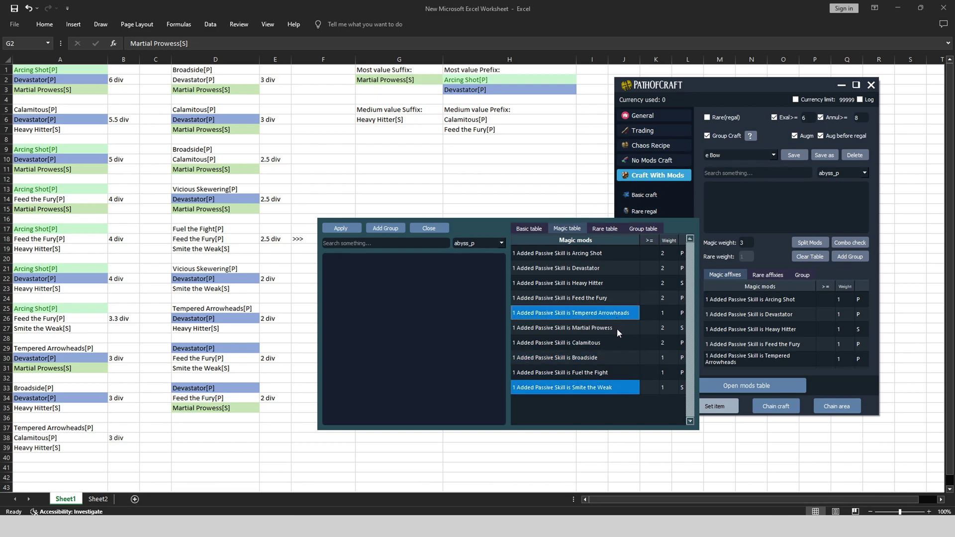
pyautogui.click(601, 386)
pyautogui.click(603, 359)
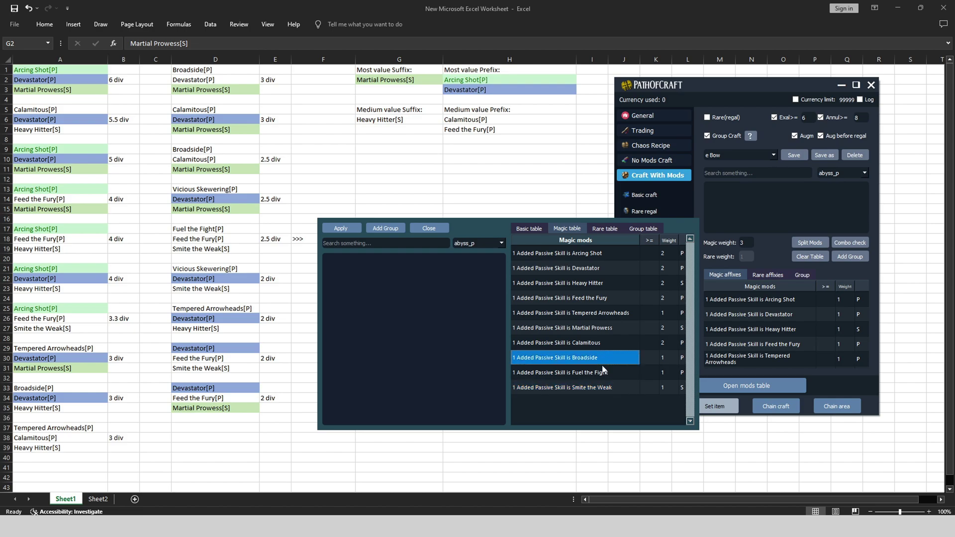
pyautogui.keyDown('ctrl'); pyautogui.click(603, 388); pyautogui.keyUp('ctrl')
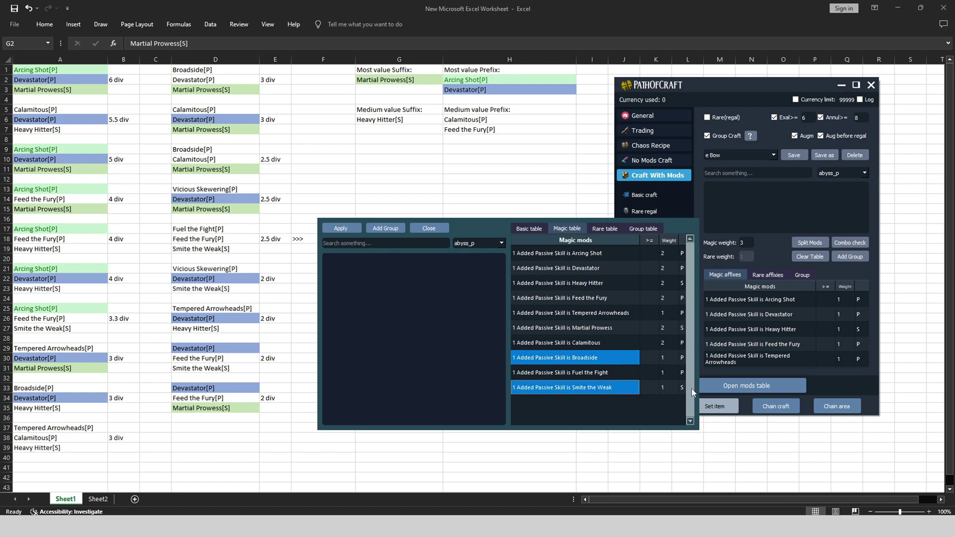
pyautogui.click(618, 374)
pyautogui.click(621, 387)
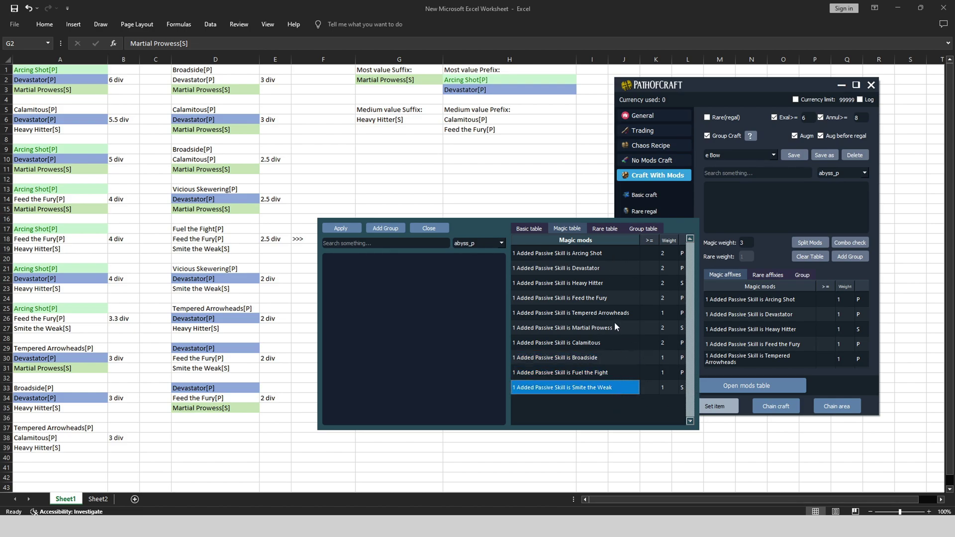
# Apply the magic table's weights and set Martial Prowess's weight to 3 in the rare table.
pyautogui.click(342, 228)
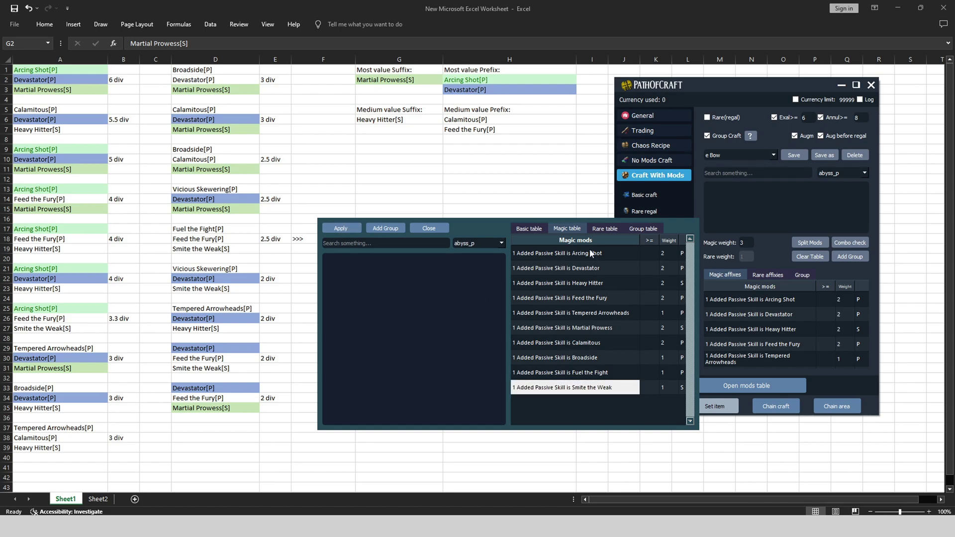
pyautogui.click(605, 230)
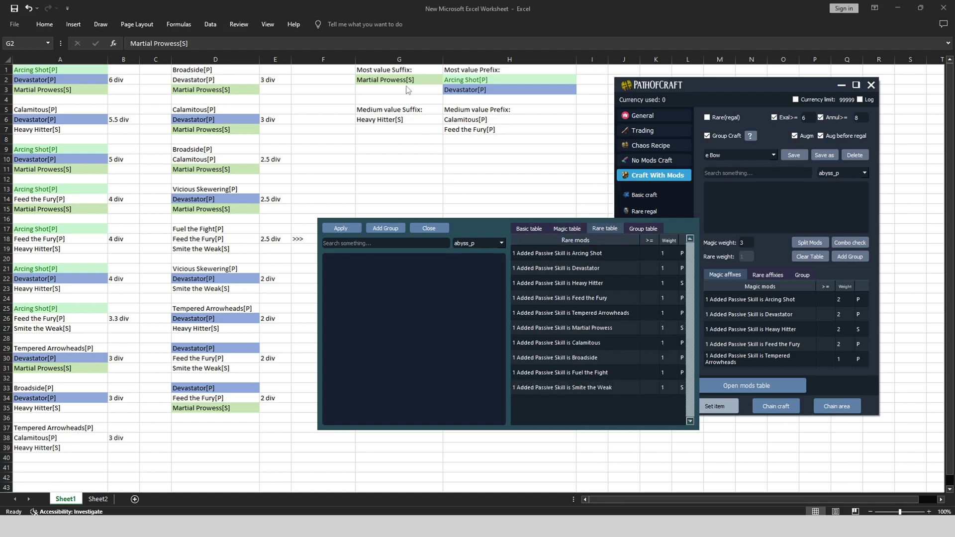
pyautogui.click(669, 329)
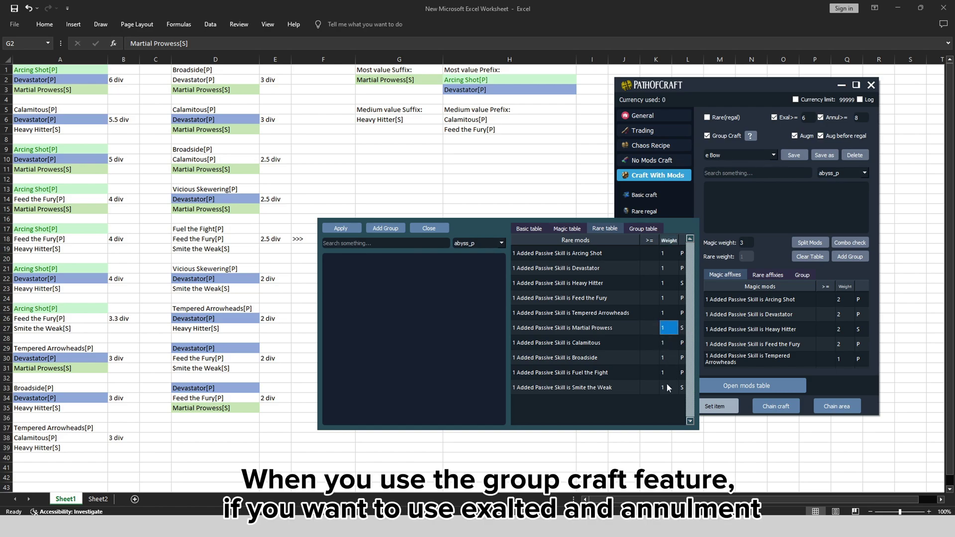
pyautogui.doubleClick(665, 329)
pyautogui.write('3')
pyautogui.click(638, 359)
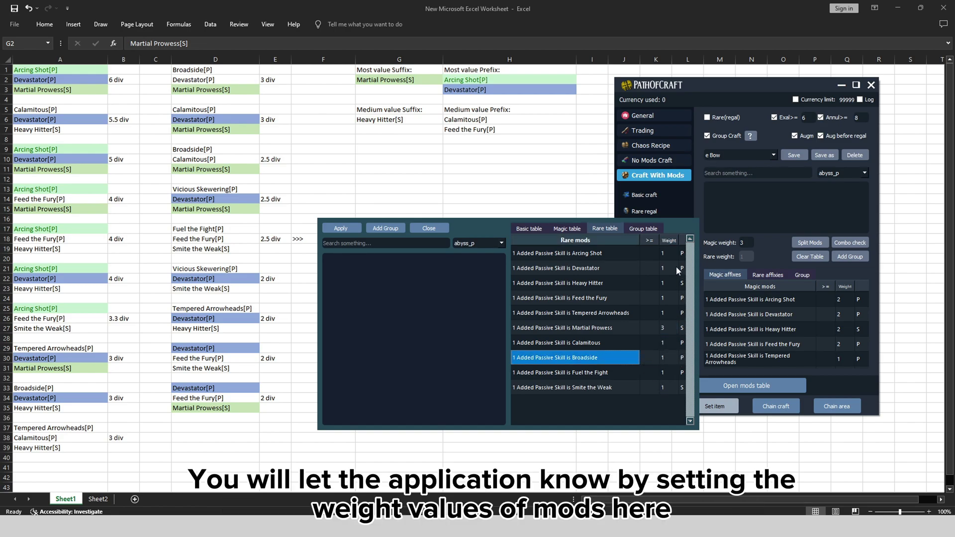
# Set Heavy Hitter's weight to 2 in the rare table.
pyautogui.doubleClick(666, 283)
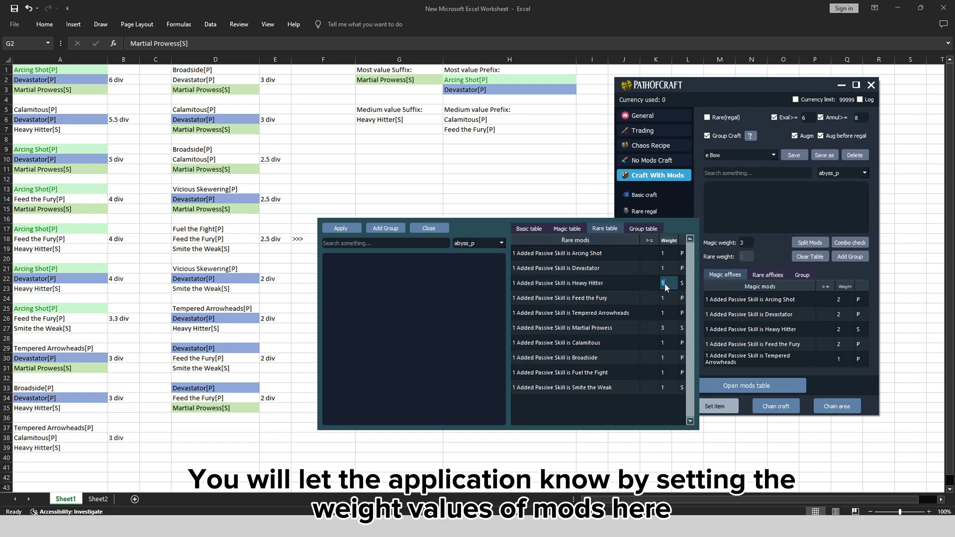
pyautogui.click(625, 281)
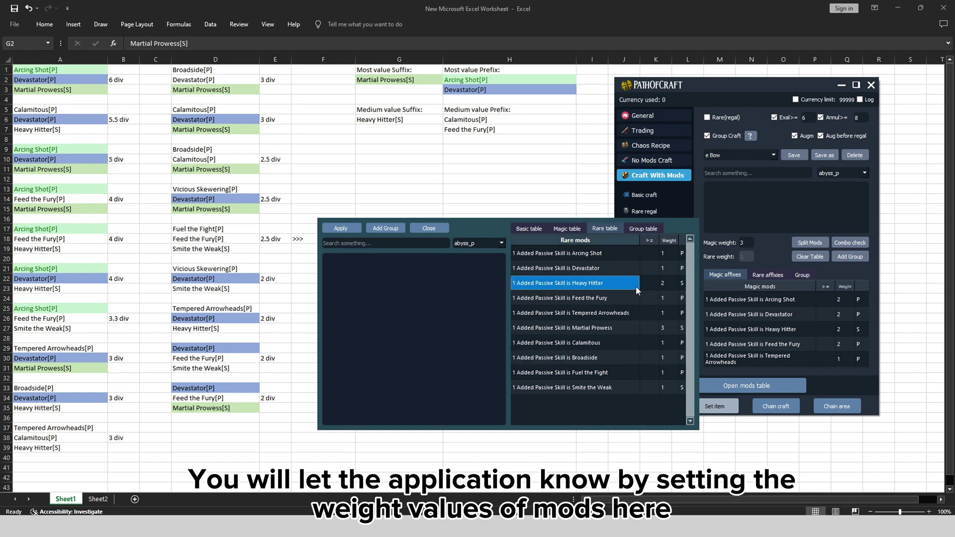
pyautogui.click(667, 282)
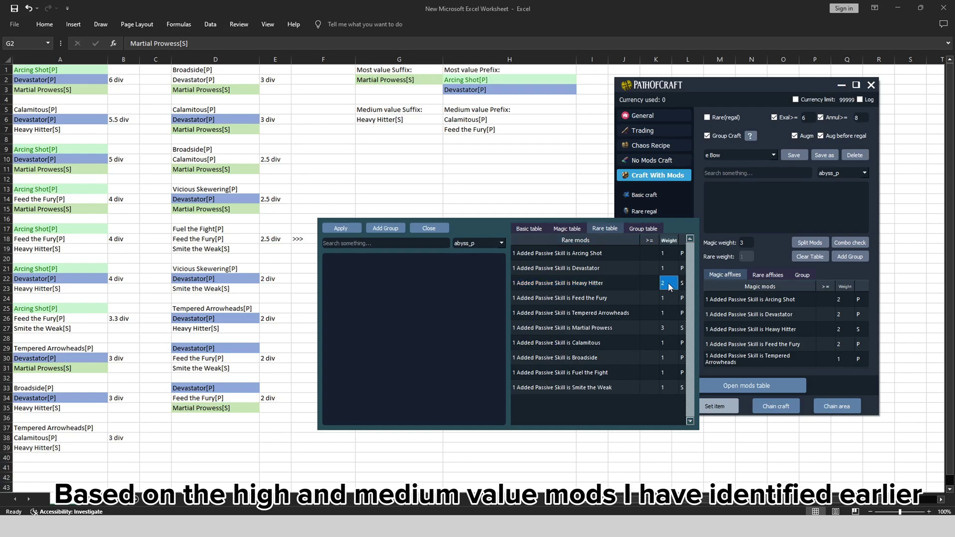
# Set the weights of the most valuable prefixes, Arcing Shot and Devastator, to 5 in the rare table.
pyautogui.doubleClick(664, 253)
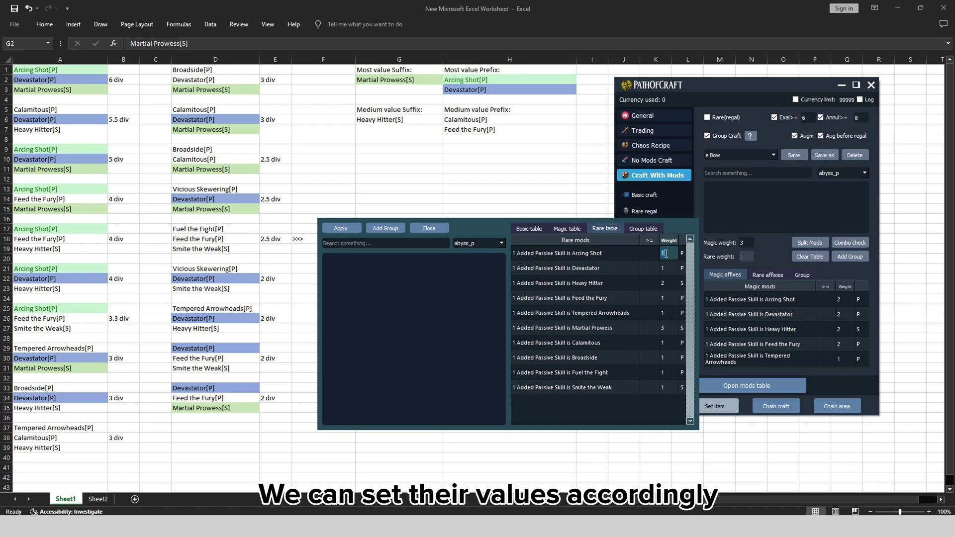
pyautogui.click(628, 265)
pyautogui.click(672, 269)
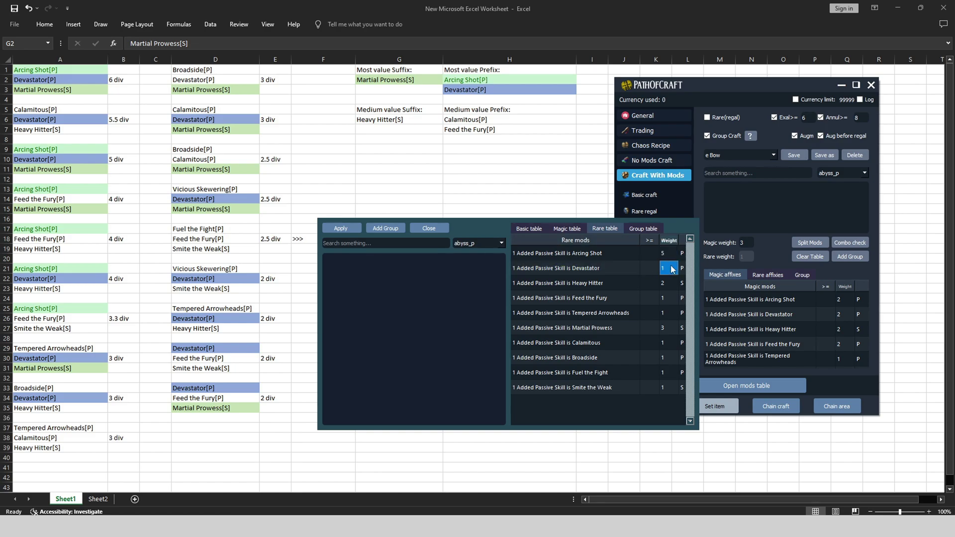
pyautogui.doubleClick(671, 268)
pyautogui.write('5')
pyautogui.press('Return')
pyautogui.click(622, 294)
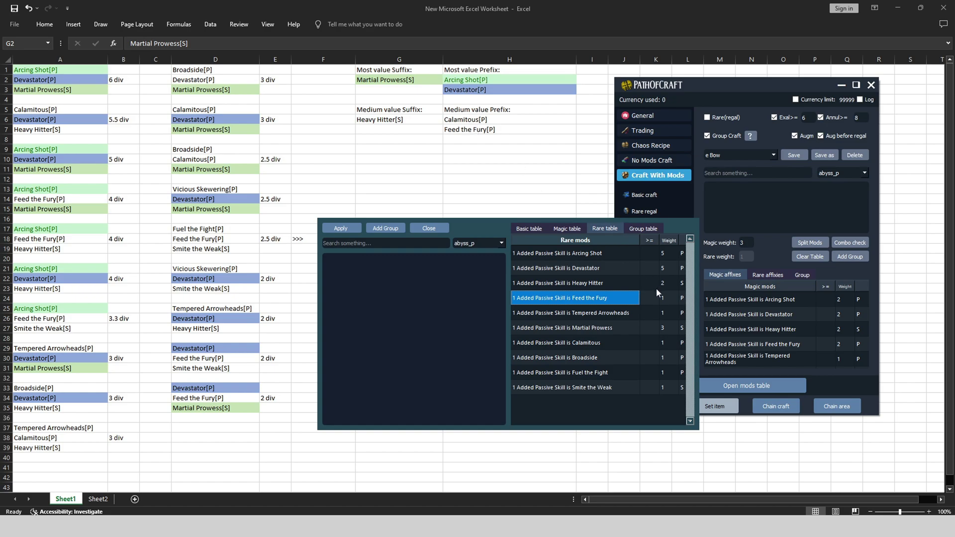
# Set the weights of the medium-value prefixes, Calamitous and Feed the Fury, to 3 in the rare table.
pyautogui.click(636, 343)
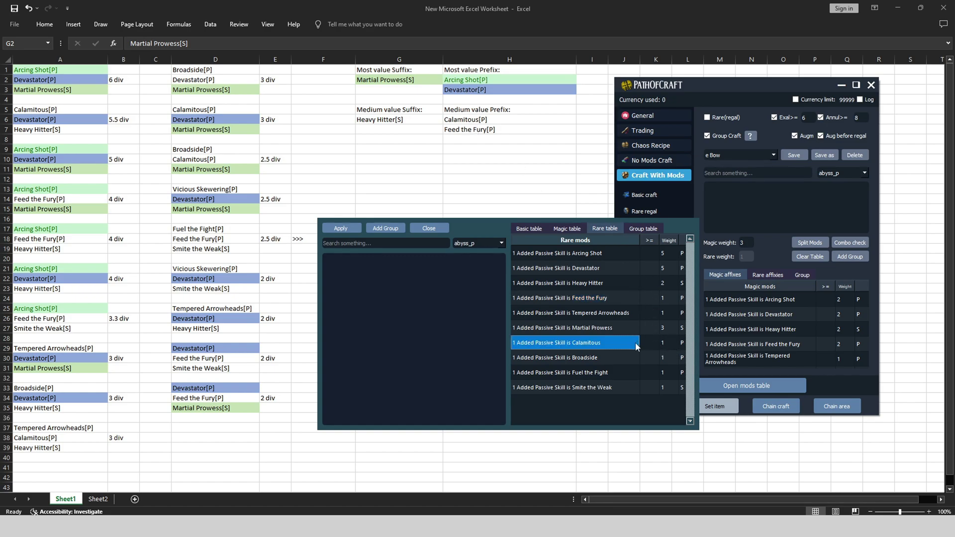
pyautogui.write('3')
pyautogui.click(625, 358)
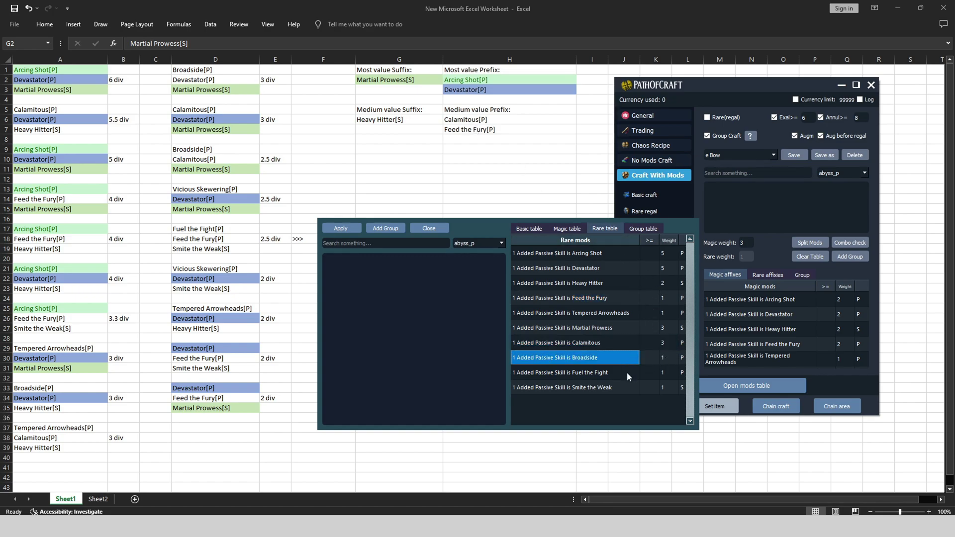
pyautogui.click(627, 372)
pyautogui.click(608, 296)
pyautogui.doubleClick(667, 297)
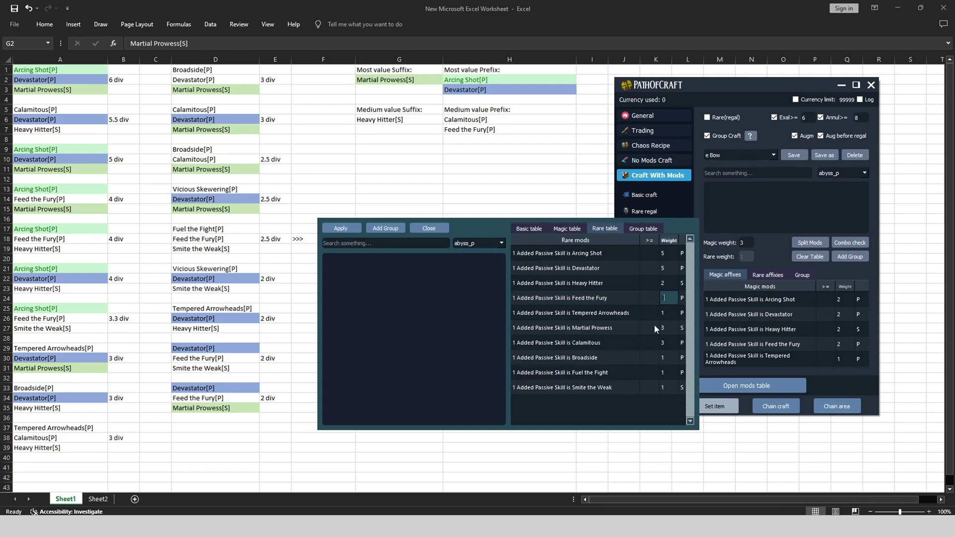
pyautogui.write('3')
pyautogui.click(625, 343)
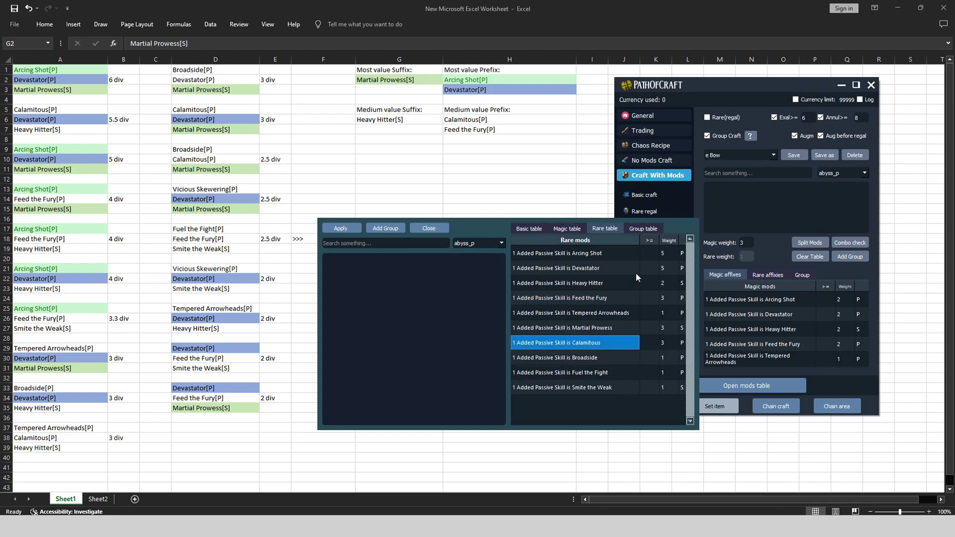
# Move the mods table window aside so that the main crafting settings are fully uncovered.
pyautogui.click(342, 234)
pyautogui.click(623, 329)
pyautogui.doubleClick(663, 343)
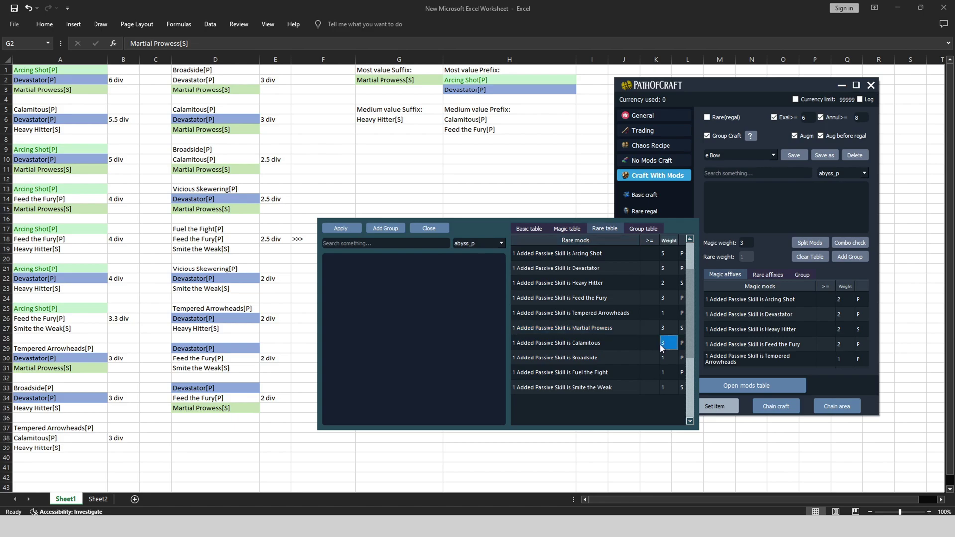
pyautogui.moveTo(502, 229); pyautogui.dragTo(388, 186)
# Examine the Exal threshold against the rare table weights of Arcing Shot, Devastator, Smite the Weak, Martial Prowess and Heavy Hitter.
pyautogui.click(814, 119)
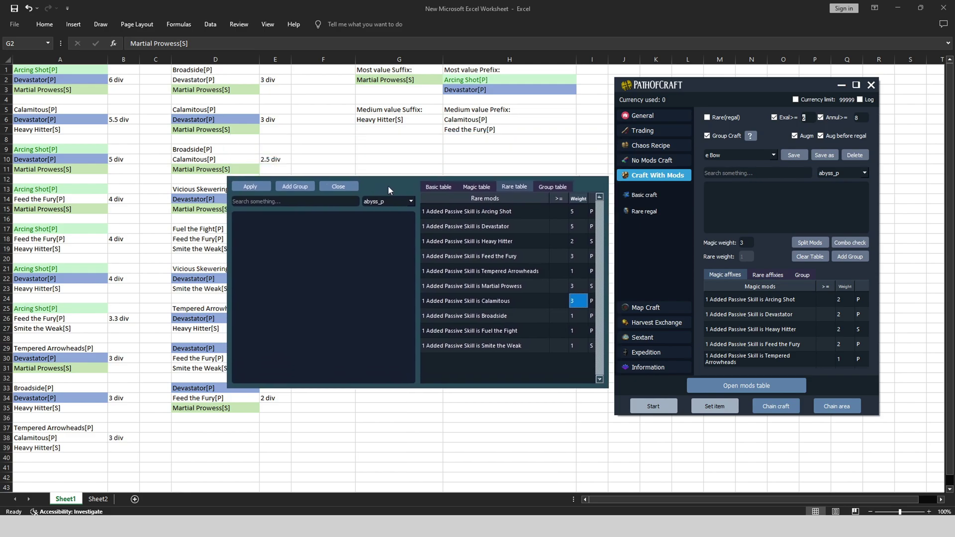
pyautogui.click(799, 118)
pyautogui.scroll(3, 800, 118)
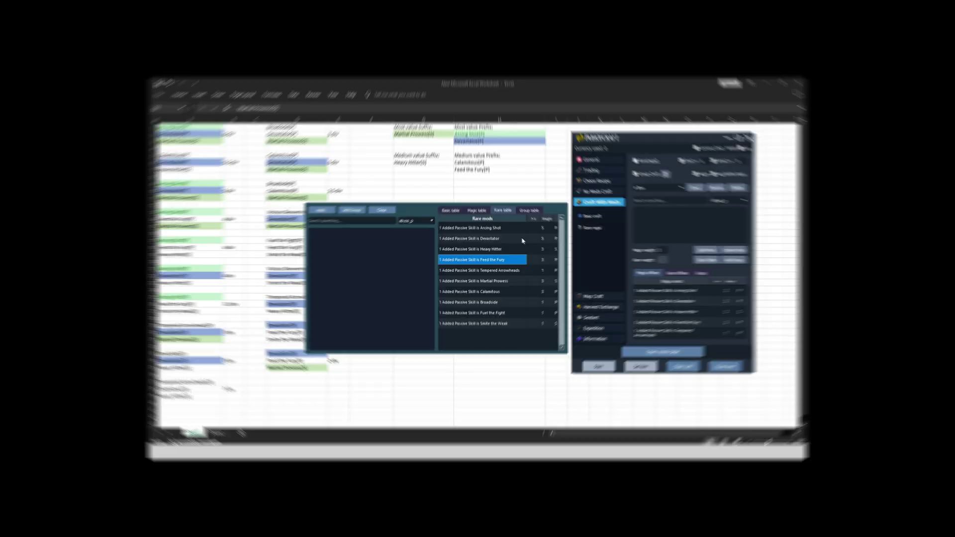
pyautogui.click(526, 216)
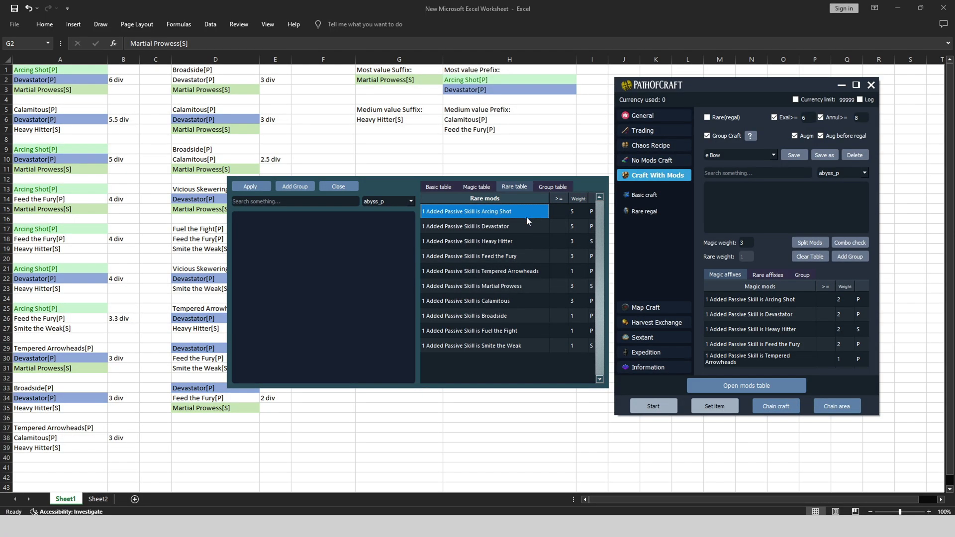
pyautogui.moveTo(527, 217); pyautogui.dragTo(526, 230)
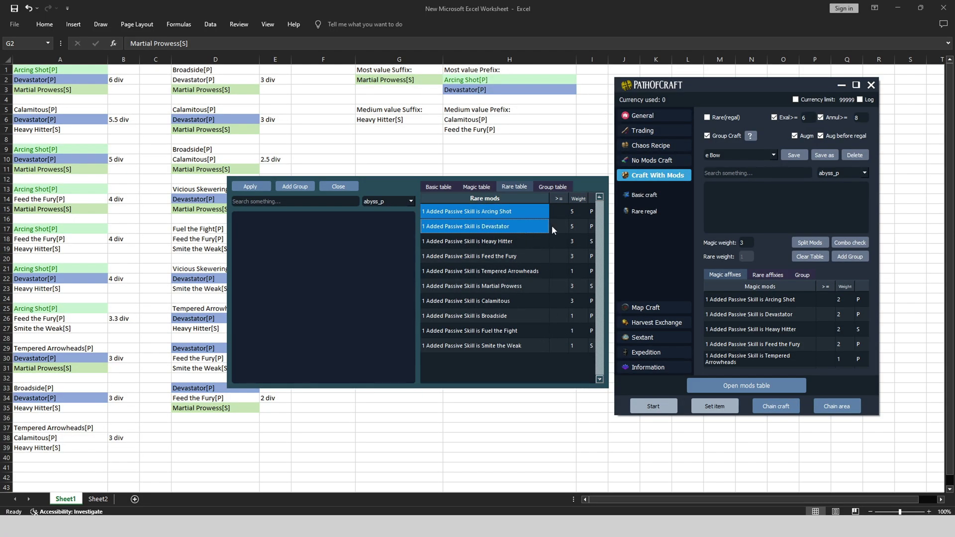
pyautogui.keyDown('ctrl'); pyautogui.click(542, 344); pyautogui.keyUp('ctrl')
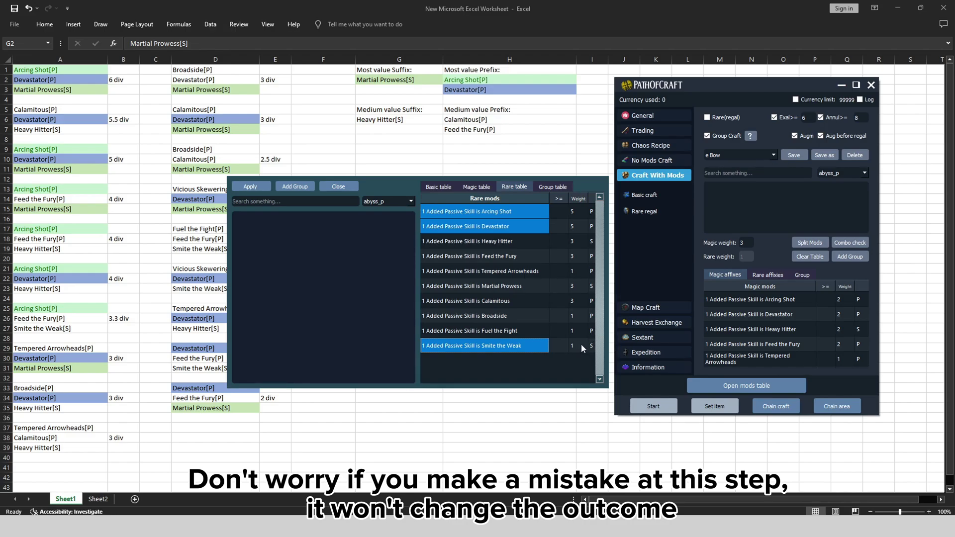
pyautogui.keyDown('ctrl'); pyautogui.click(535, 287); pyautogui.keyUp('ctrl')
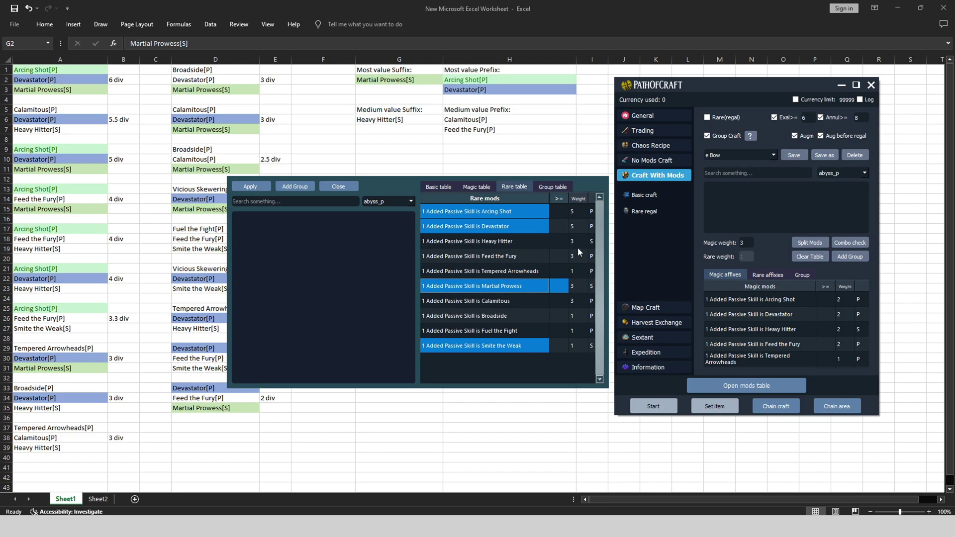
pyautogui.keyDown('ctrl'); pyautogui.click(543, 243); pyautogui.keyUp('ctrl')
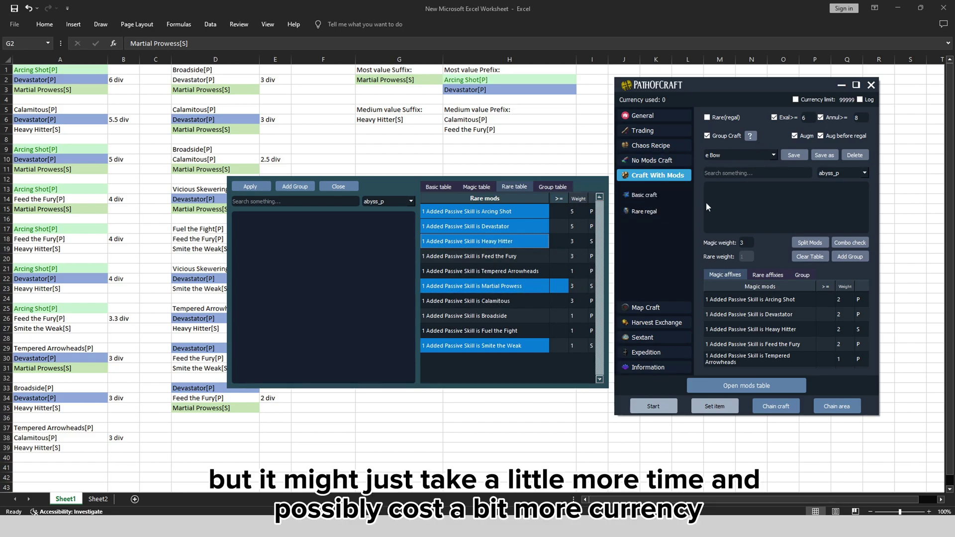
# Examine the rare table weights of Heavy Hitter, Feed the Fury, Martial Prowess and Calamitous as combinations for the Exal threshold.
pyautogui.click(560, 249)
pyautogui.moveTo(517, 244); pyautogui.dragTo(503, 257)
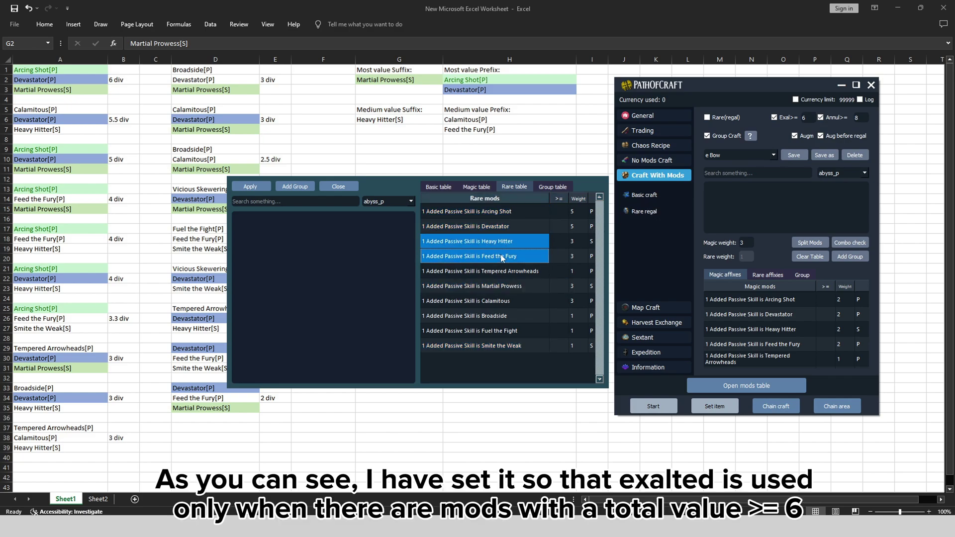
pyautogui.keyDown('ctrl'); pyautogui.click(508, 285); pyautogui.keyUp('ctrl')
pyautogui.keyDown('ctrl'); pyautogui.click(506, 301); pyautogui.keyUp('ctrl')
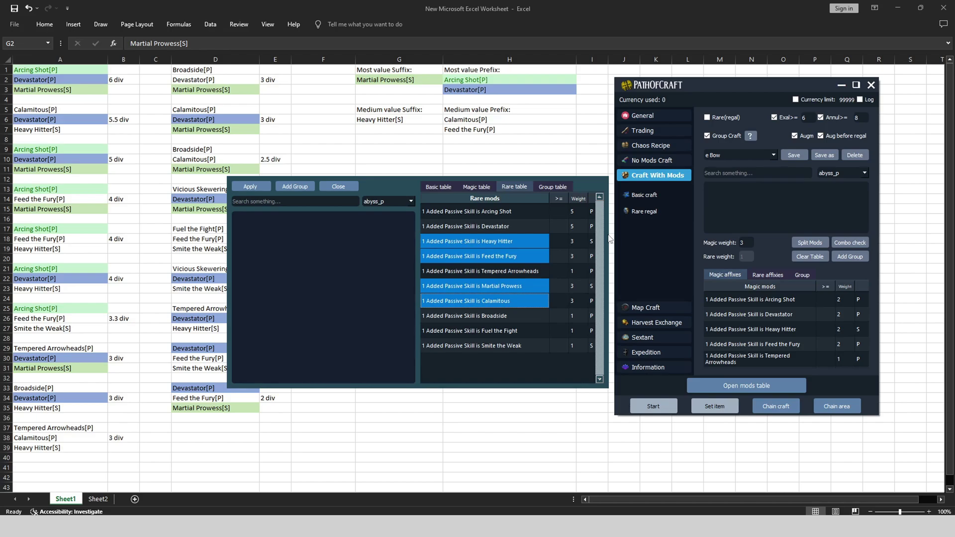
# Compare the Annul threshold with the combined rare table weights of Arcing Shot, Devastator, Heavy Hitter and Martial Prowess.
pyautogui.moveTo(519, 218); pyautogui.dragTo(518, 232)
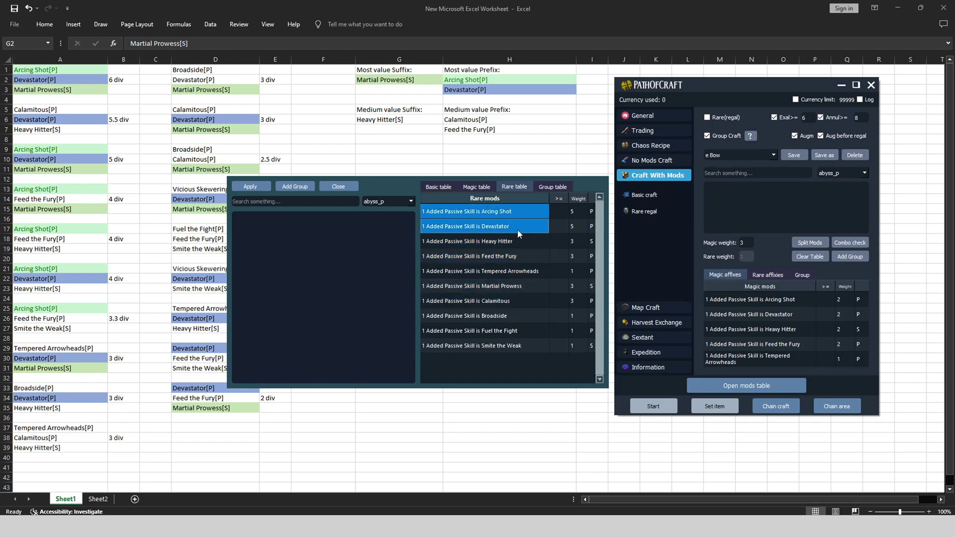
pyautogui.keyDown('ctrl'); pyautogui.click(519, 243); pyautogui.keyUp('ctrl')
pyautogui.keyDown('ctrl'); pyautogui.click(527, 286); pyautogui.keyUp('ctrl')
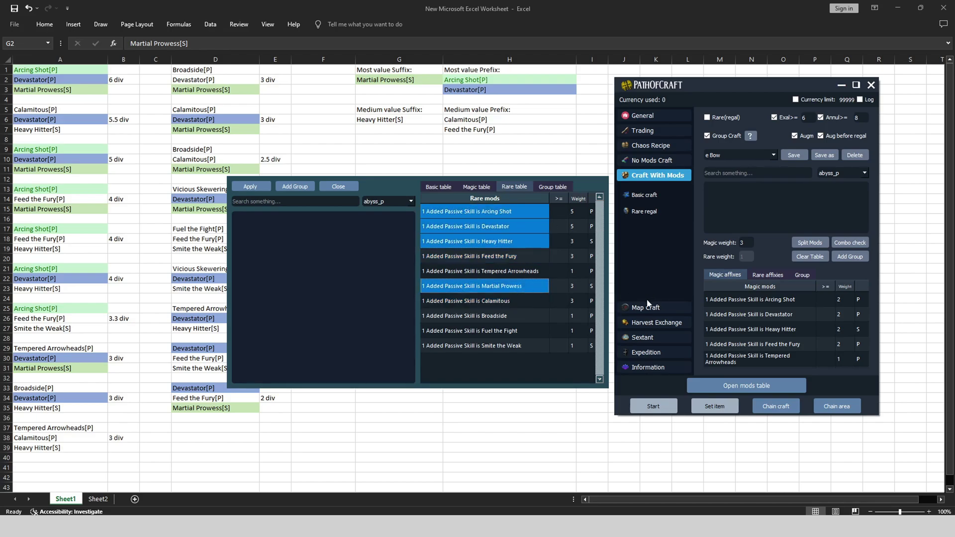
pyautogui.click(866, 118)
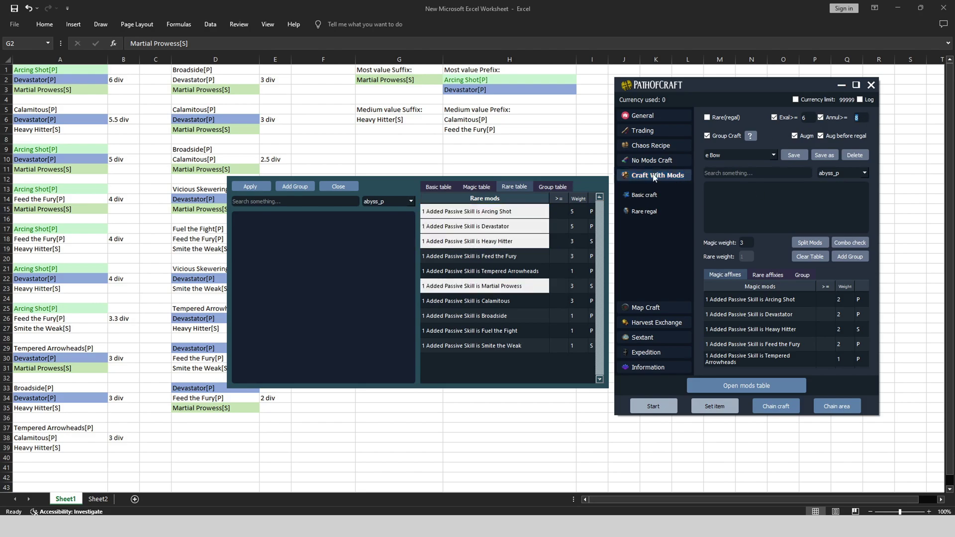
pyautogui.click(541, 255)
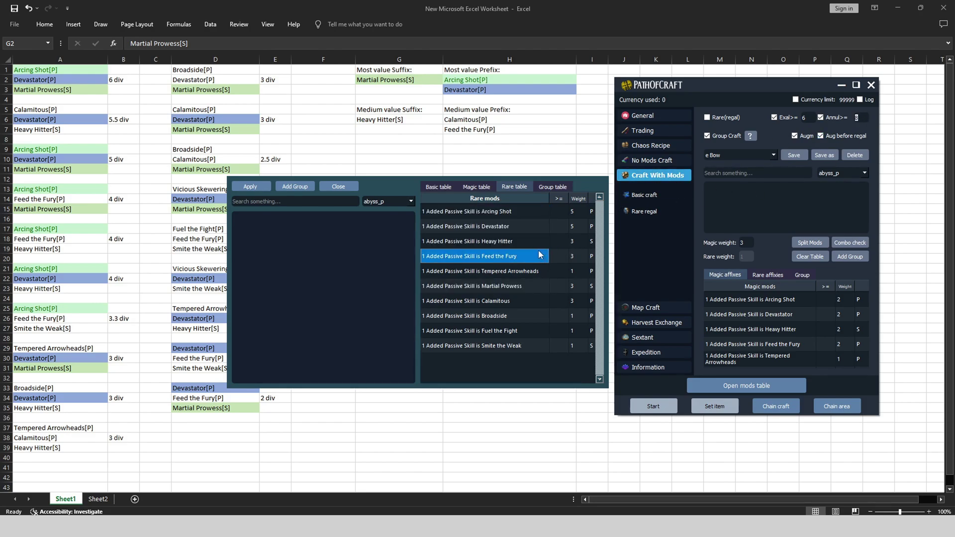
# Apply the rare table's weights and save the bow crafting configuration, overwriting the existing one.
pyautogui.click(250, 187)
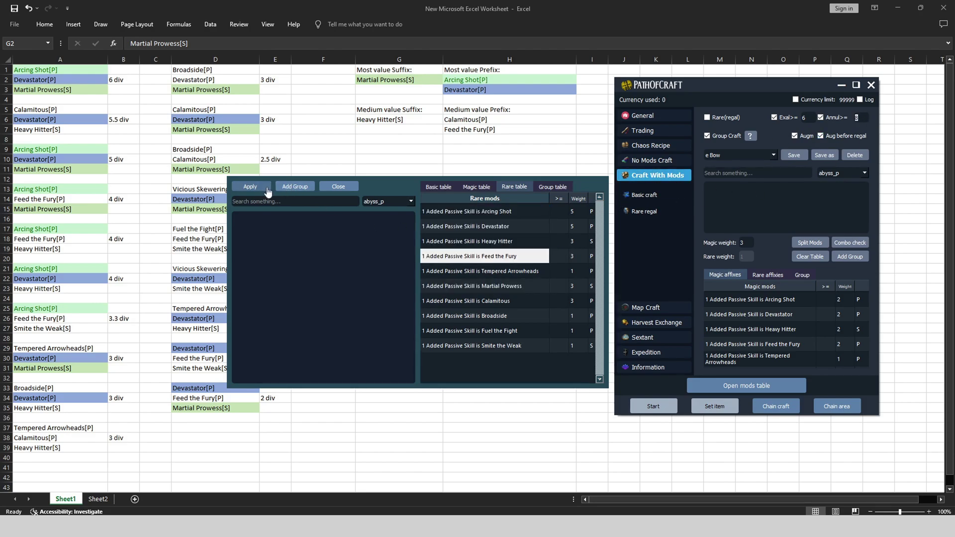
pyautogui.click(338, 186)
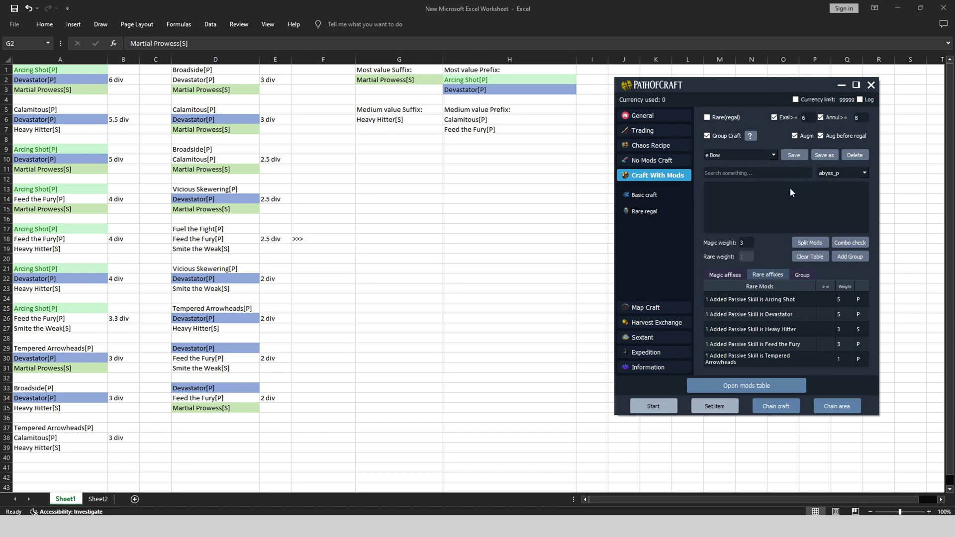
pyautogui.click(800, 157)
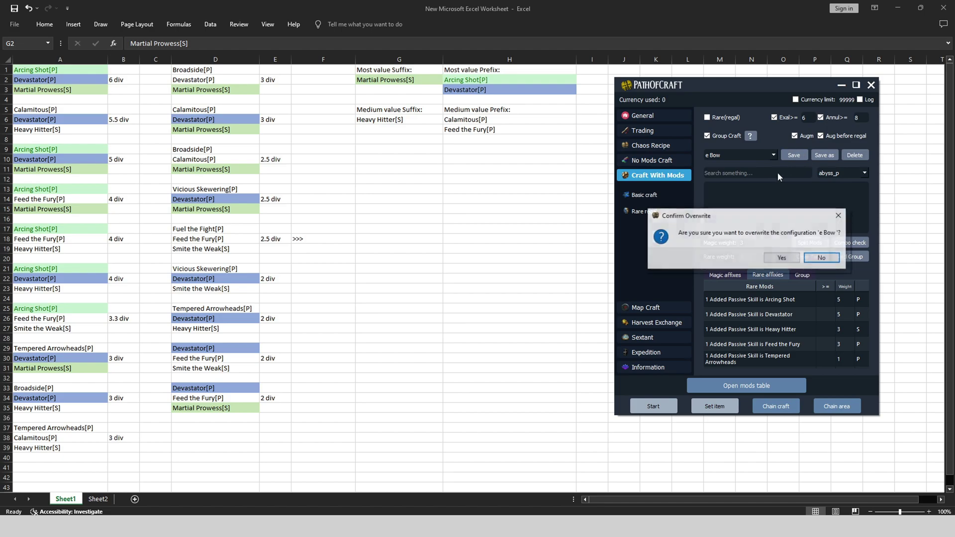
pyautogui.click(781, 258)
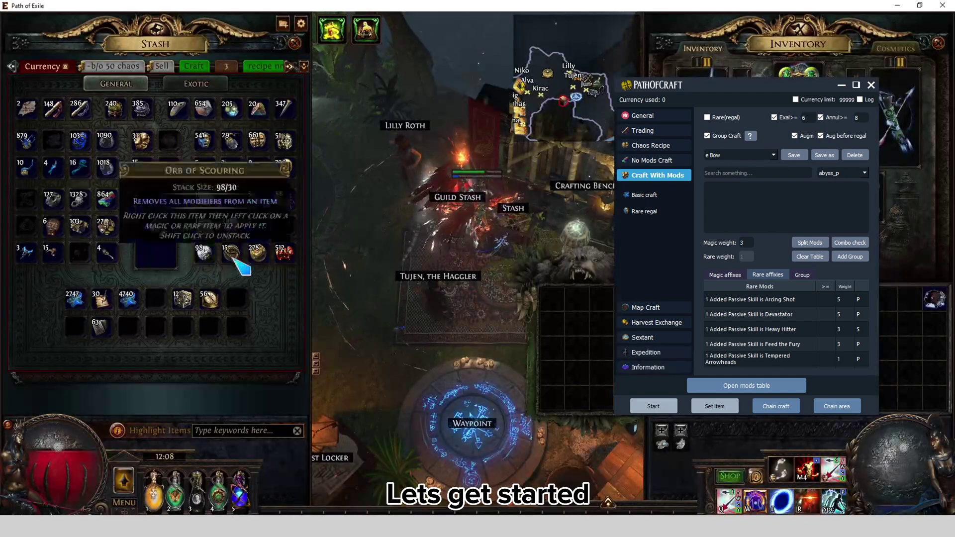
# Show the crafting log over the game and run the automatic craft on the cluster jewel in the stash.
pyautogui.click(859, 99)
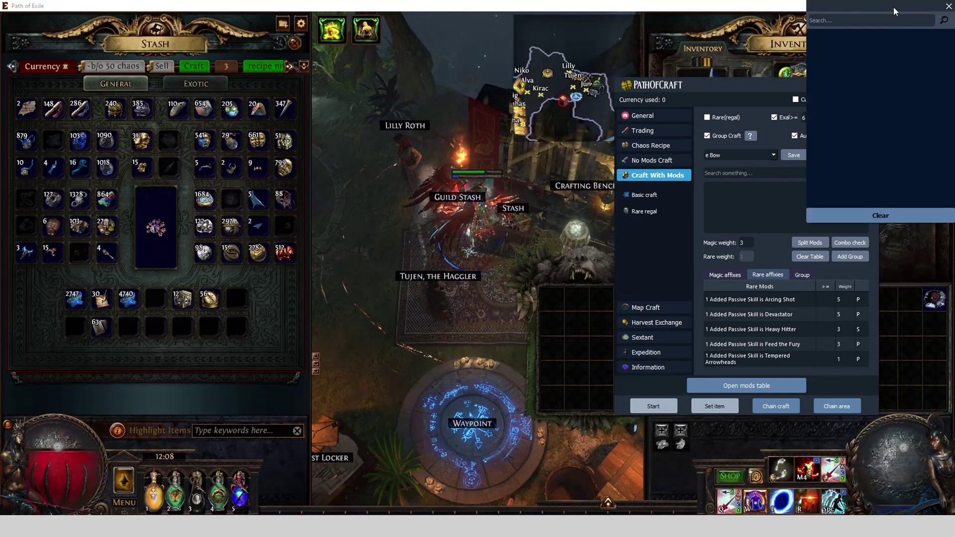
pyautogui.moveTo(894, 9); pyautogui.dragTo(475, 128)
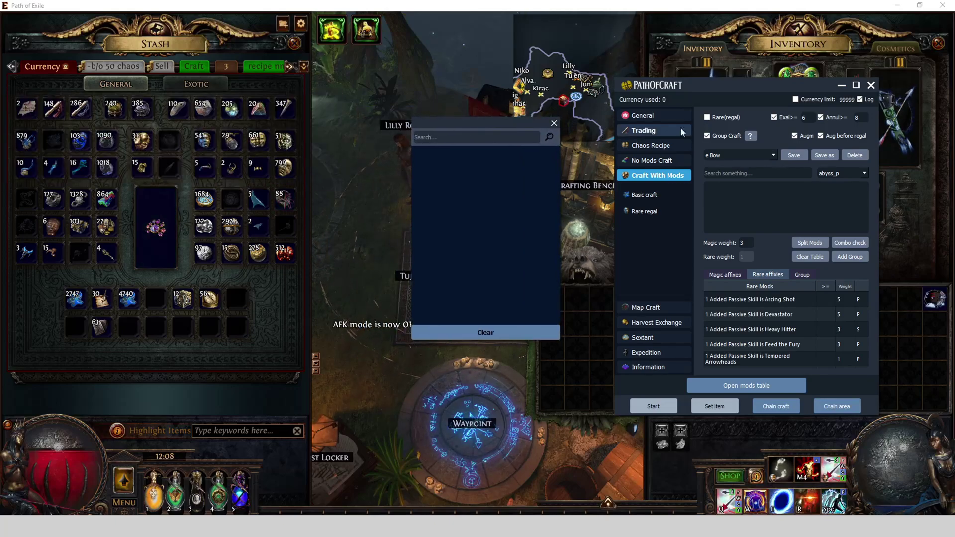
pyautogui.press('F2')
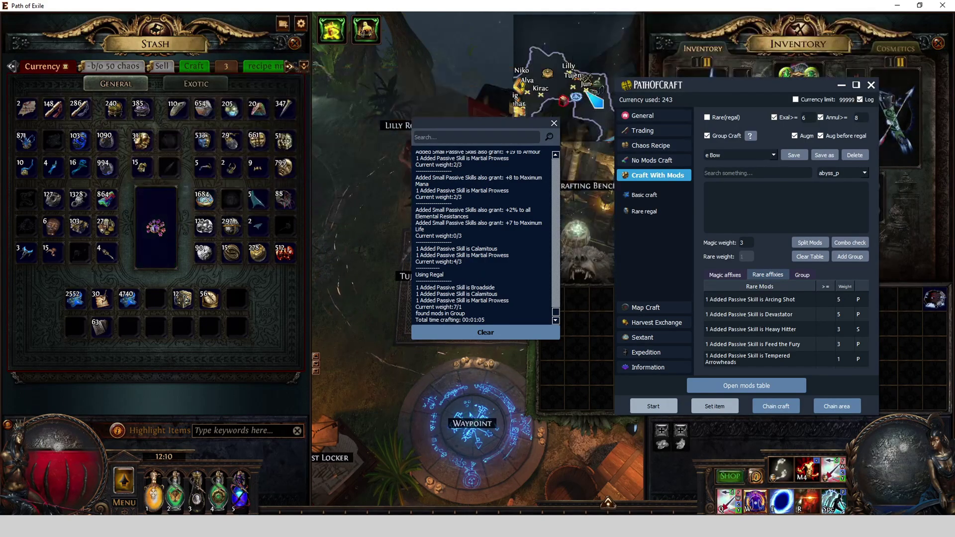
pyautogui.moveTo(482, 128); pyautogui.dragTo(543, 142)
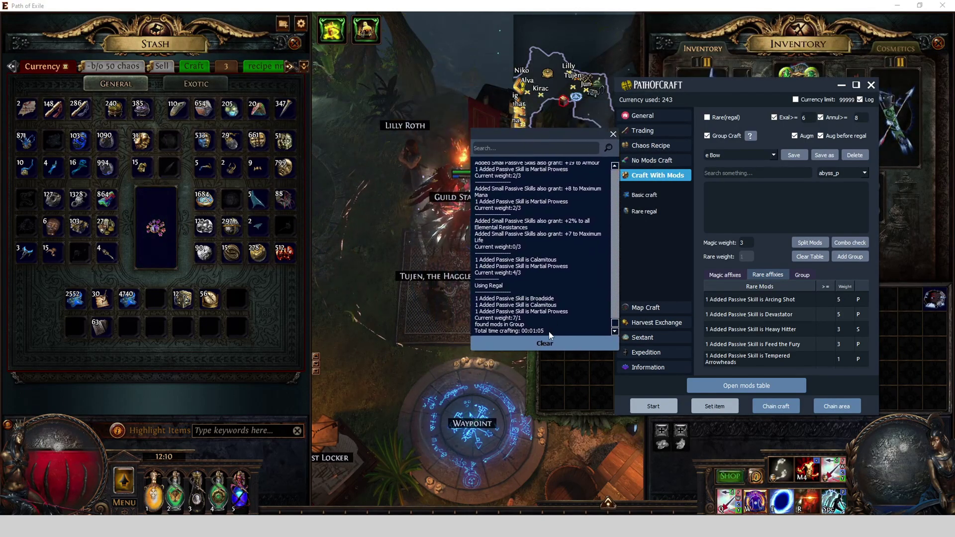